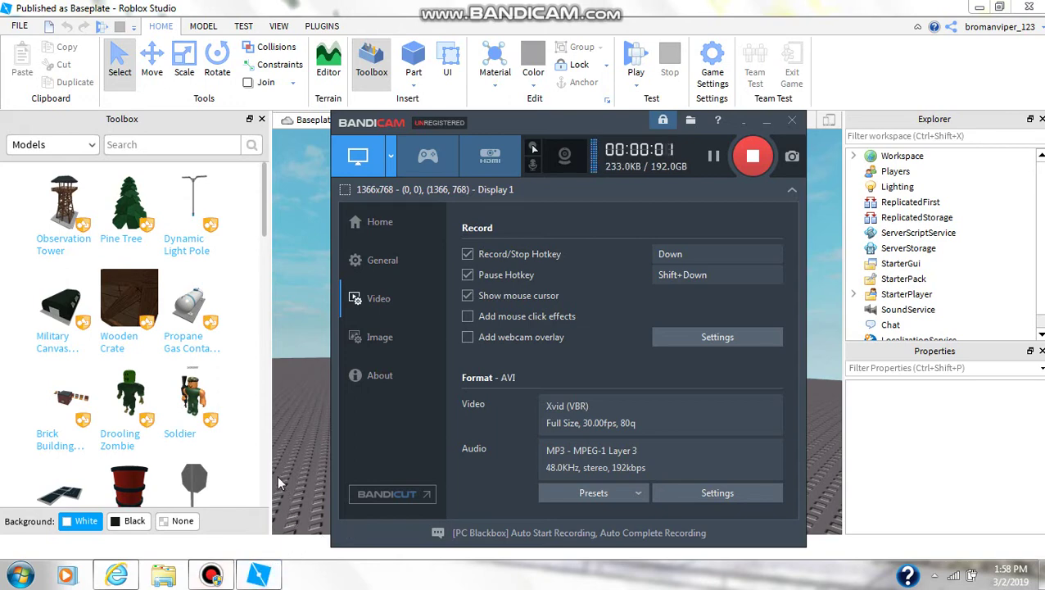
- Minimize the Bandicam window, then orbit and zoom around the empty baseplate
click(260, 575)
right_drag(458, 431, 451, 442)
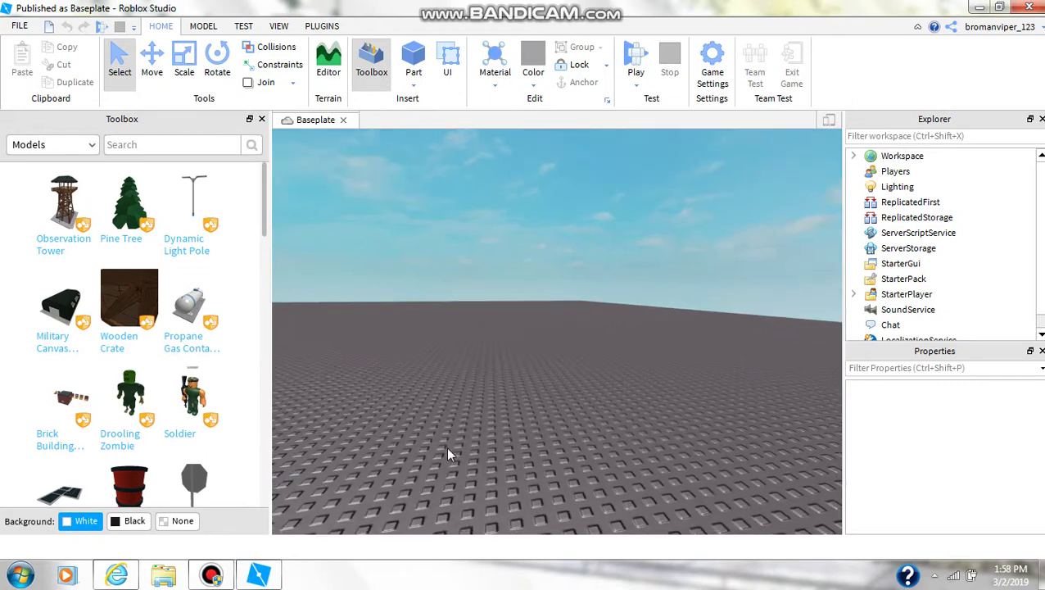
scroll(455, 440, down, 5)
scroll(459, 436, down, 3)
scroll(459, 436, down, 5)
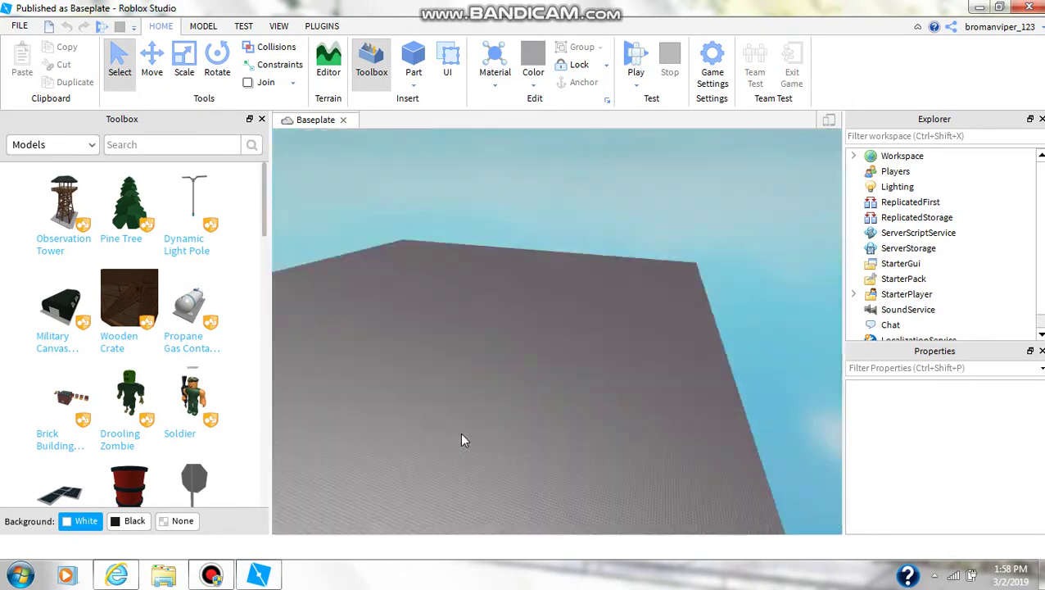
right_drag(494, 416, 463, 438)
scroll(461, 430, up, 5)
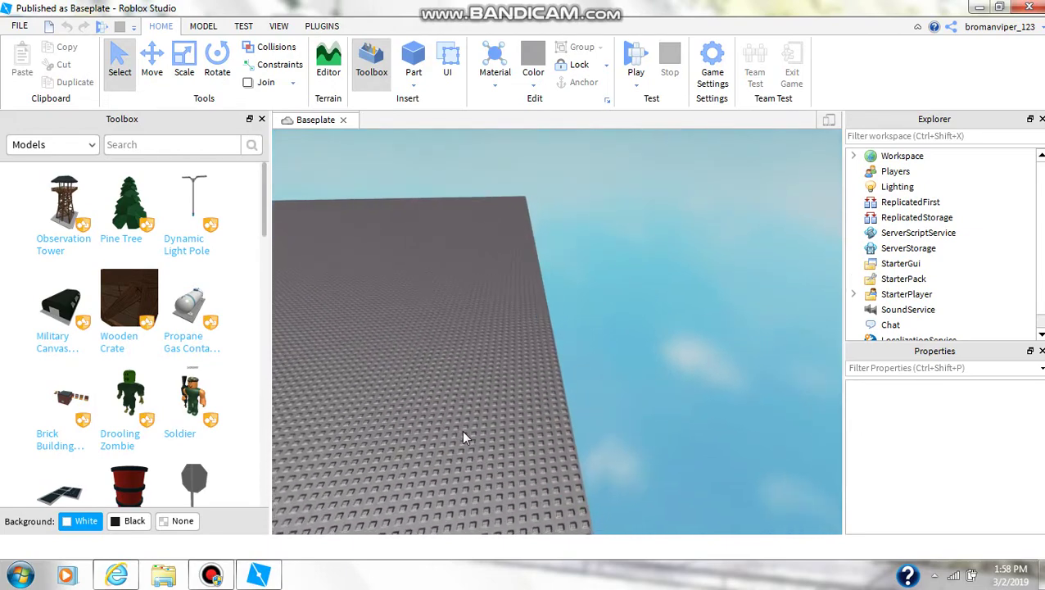
scroll(459, 426, up, 3)
scroll(458, 426, up, 3)
scroll(459, 425, up, 3)
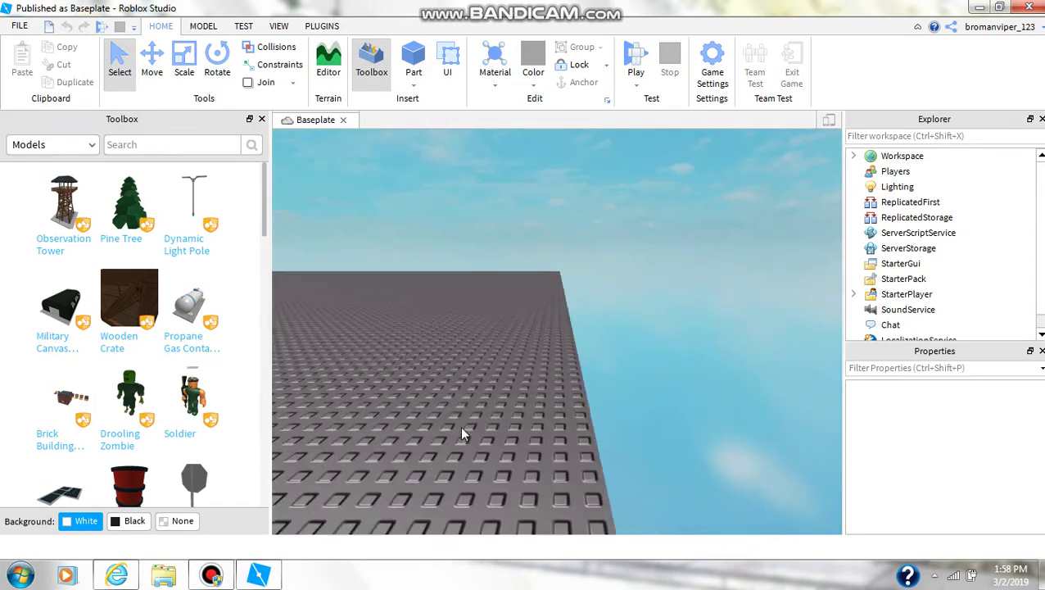
scroll(460, 418, up, 3)
mouse_move(461, 418)
right_down()
mouse_move(454, 435)
mouse_move(440, 415)
right_up()
- Fly the camera across and down over the baseplate, zooming in and out
key(d)
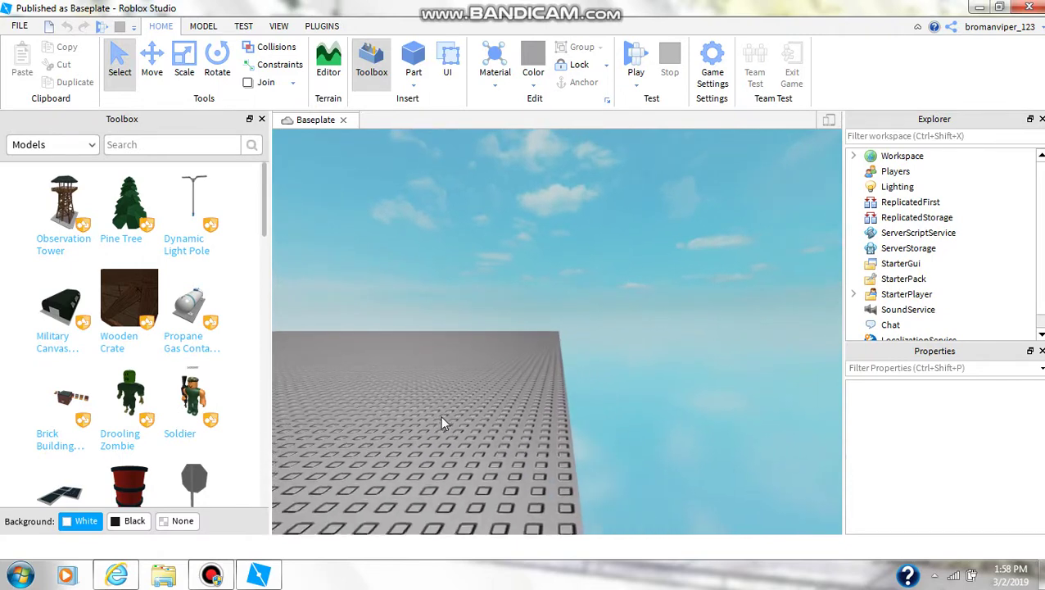
mouse_move(439, 415)
right_down()
mouse_move(412, 412)
mouse_move(439, 413)
mouse_move(448, 400)
right_up()
key(q)
scroll(447, 435, down, 2)
scroll(449, 406, down, 2)
scroll(447, 400, up, 3)
scroll(448, 401, up, 2)
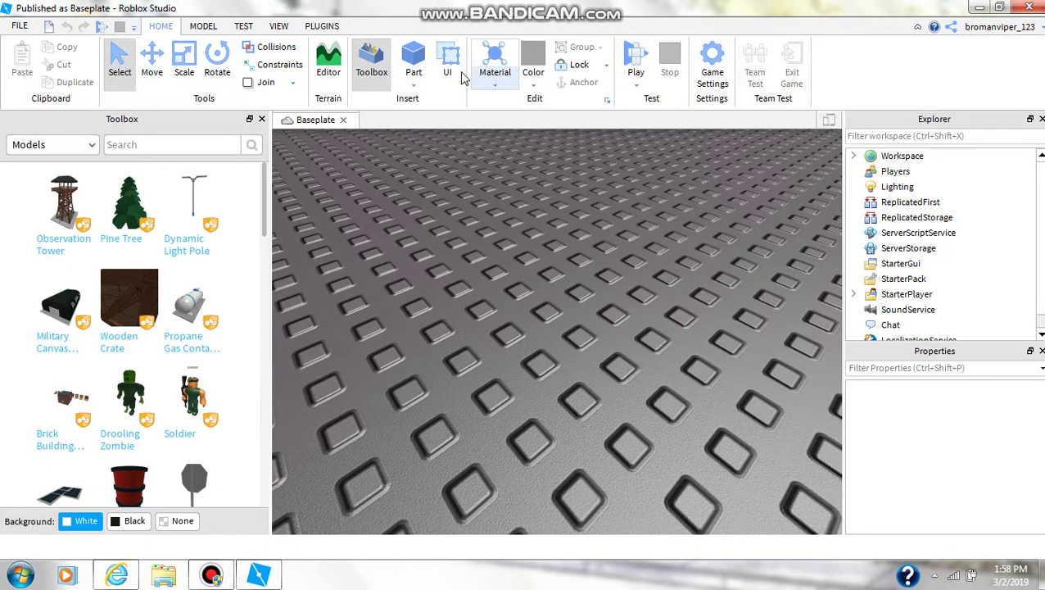
- Insert a block part and resize it into a tall thin column
click(414, 85)
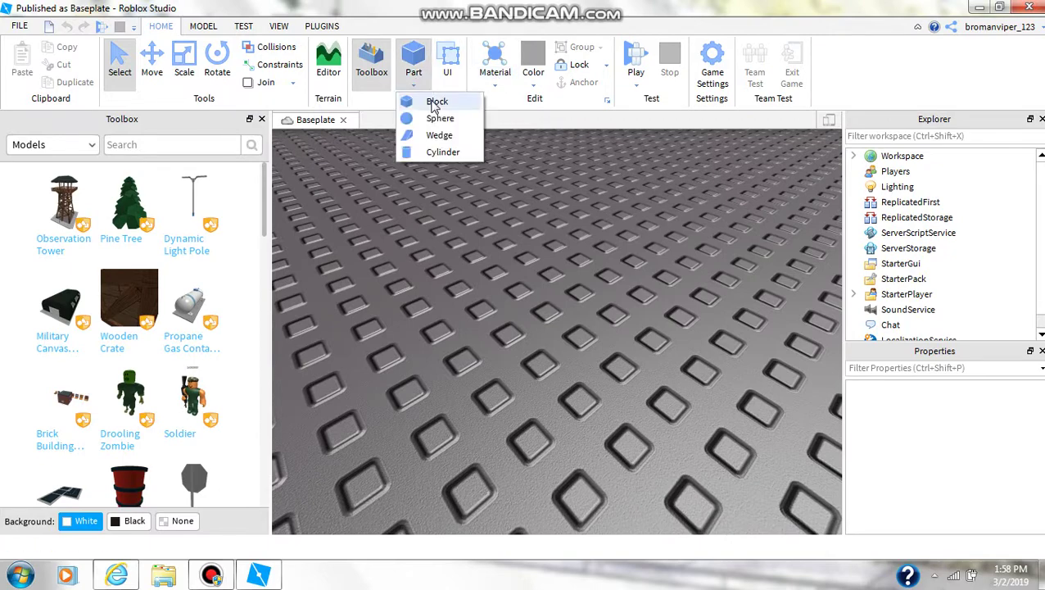
click(455, 104)
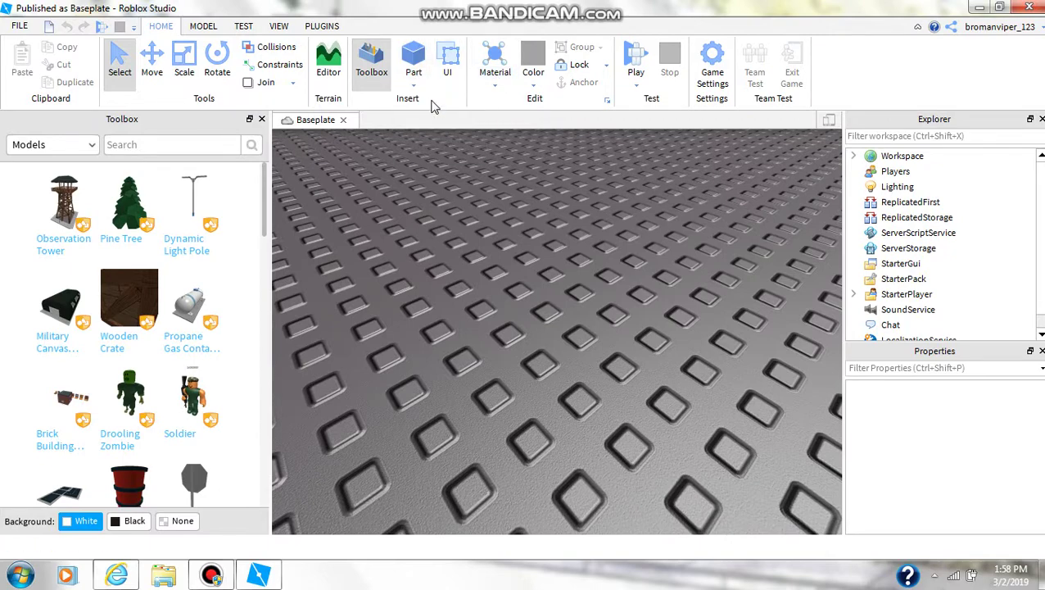
click(182, 80)
mouse_move(460, 232)
mouse_down()
mouse_move(560, 332)
mouse_move(544, 298)
mouse_up()
drag(460, 496, 599, 429)
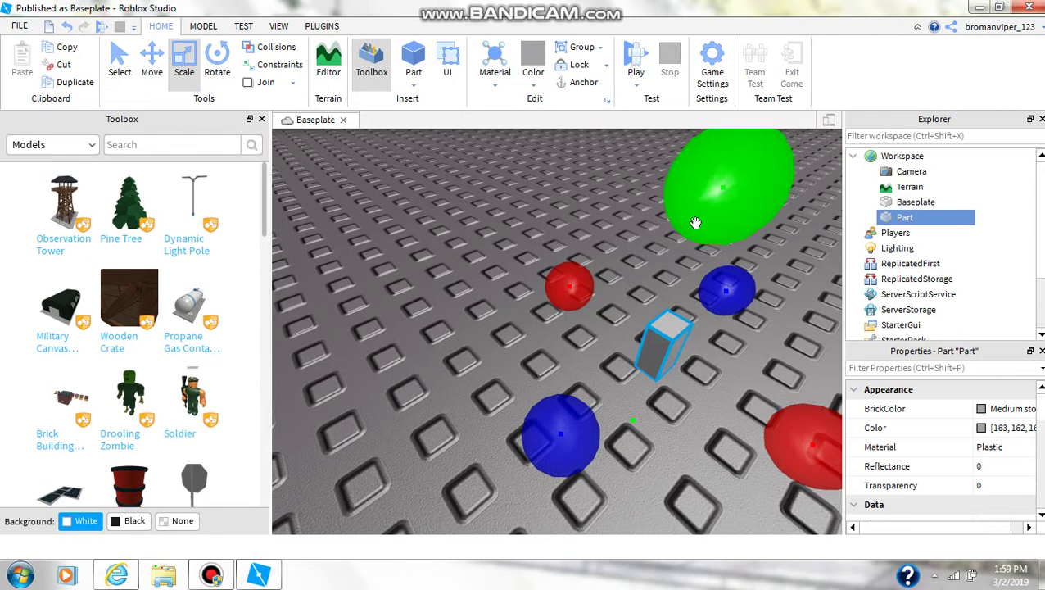
scroll(706, 212, down, 5)
drag(706, 212, 673, 255)
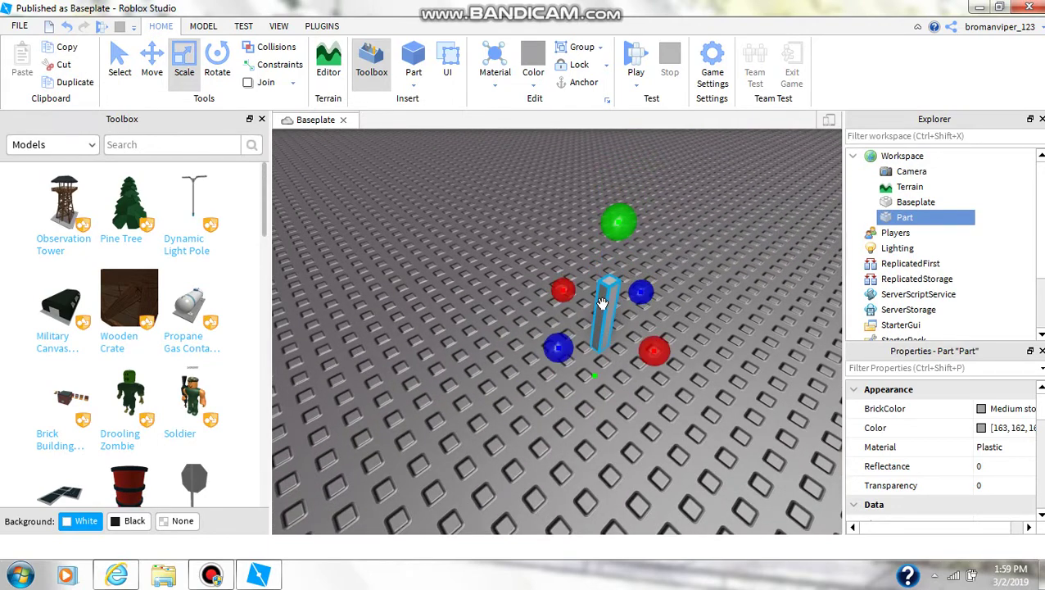
- Duplicate the column into four table legs
key(ctrl+d)
drag(602, 303, 545, 340)
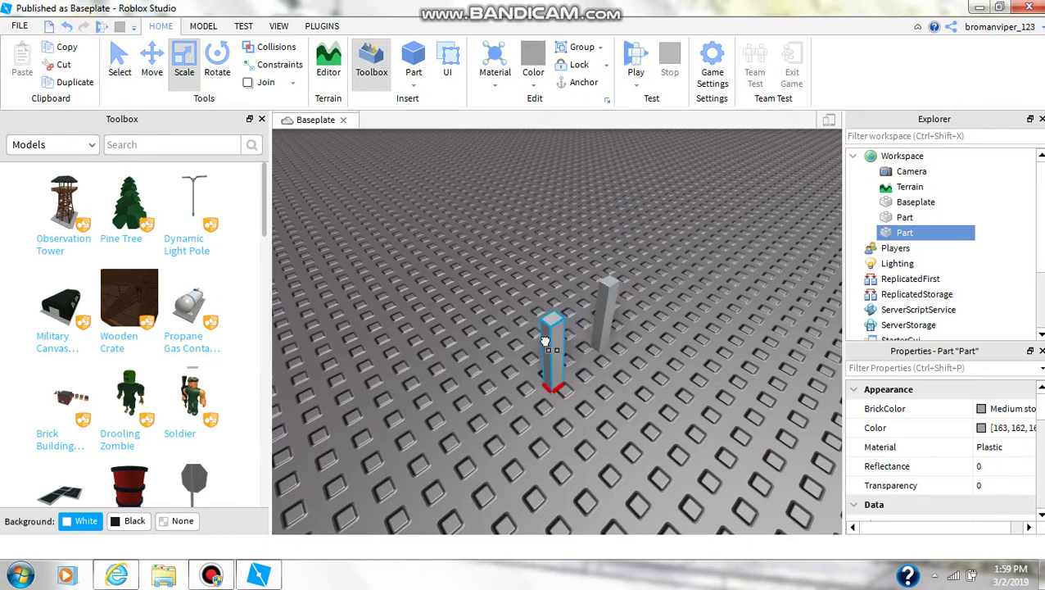
shift+click(605, 310)
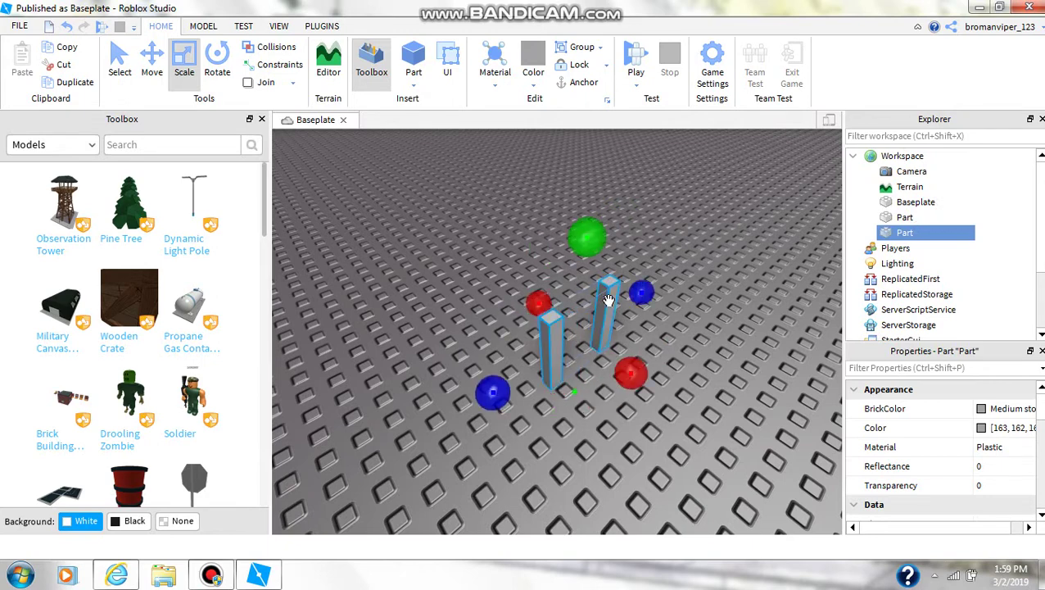
key(ctrl+d)
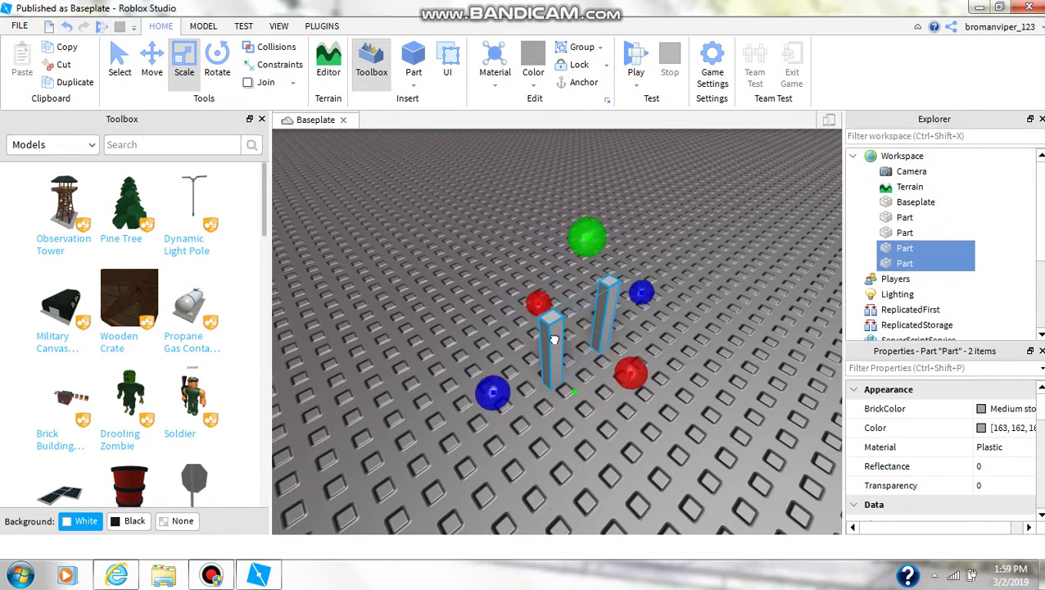
drag(548, 344, 595, 395)
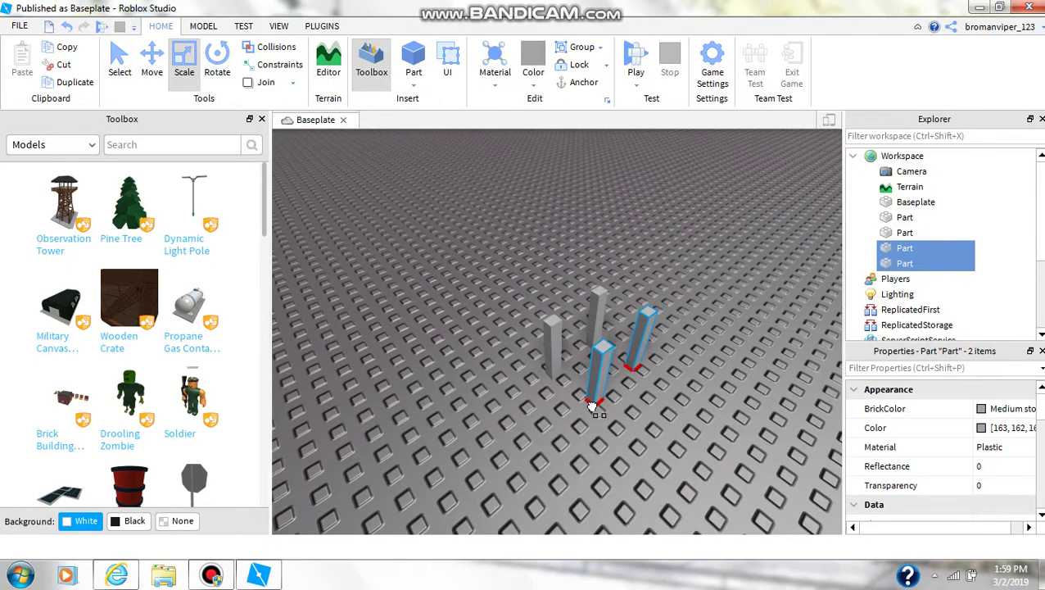
scroll(573, 443, up, 2)
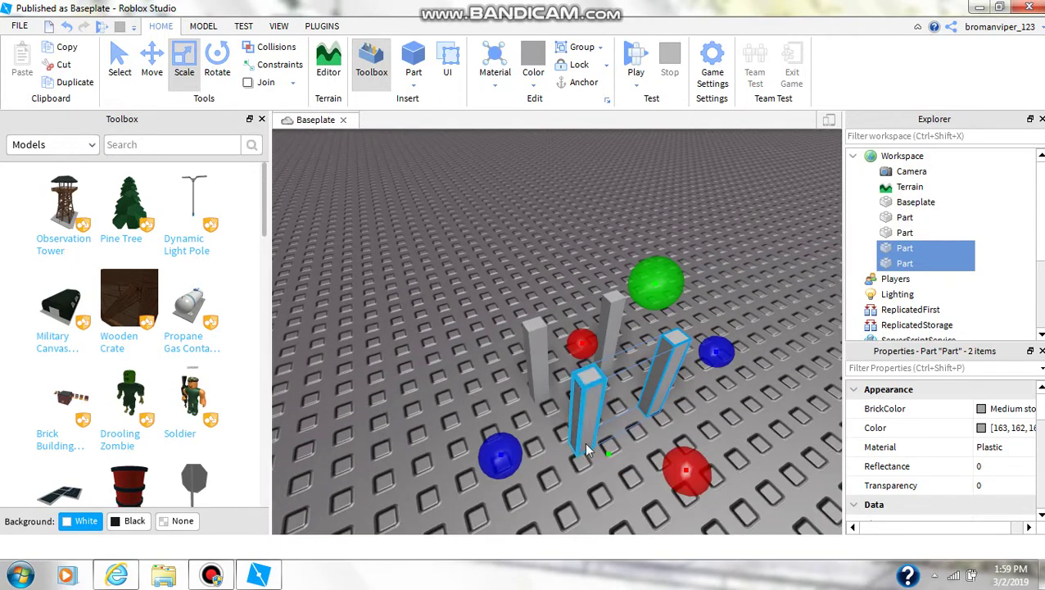
click(585, 458)
- Duplicate a leg and shape it into a square tabletop resting on the legs
click(591, 418)
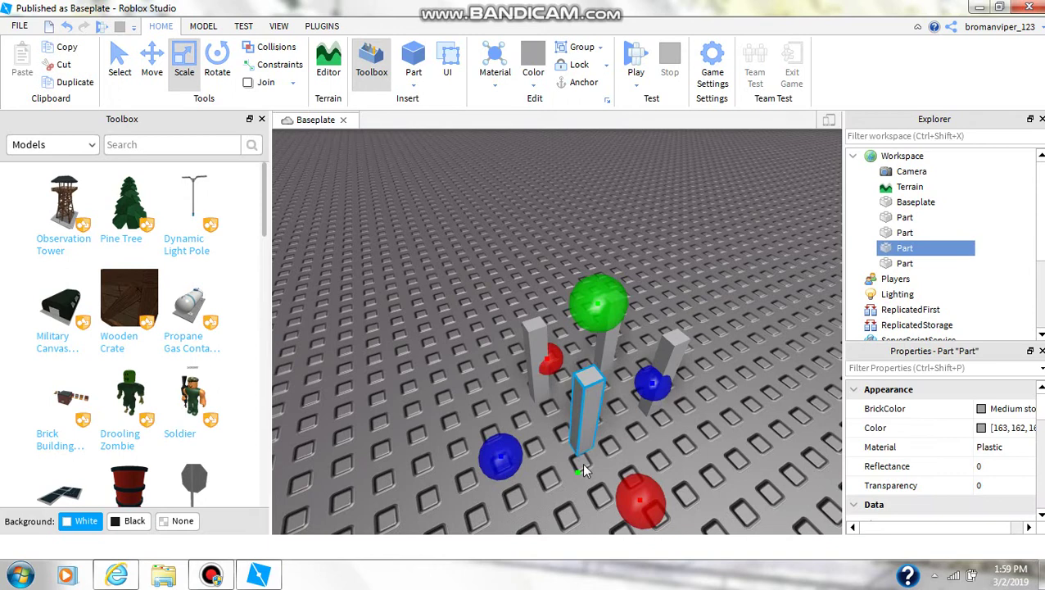
key(ctrl+d)
drag(583, 469, 584, 420)
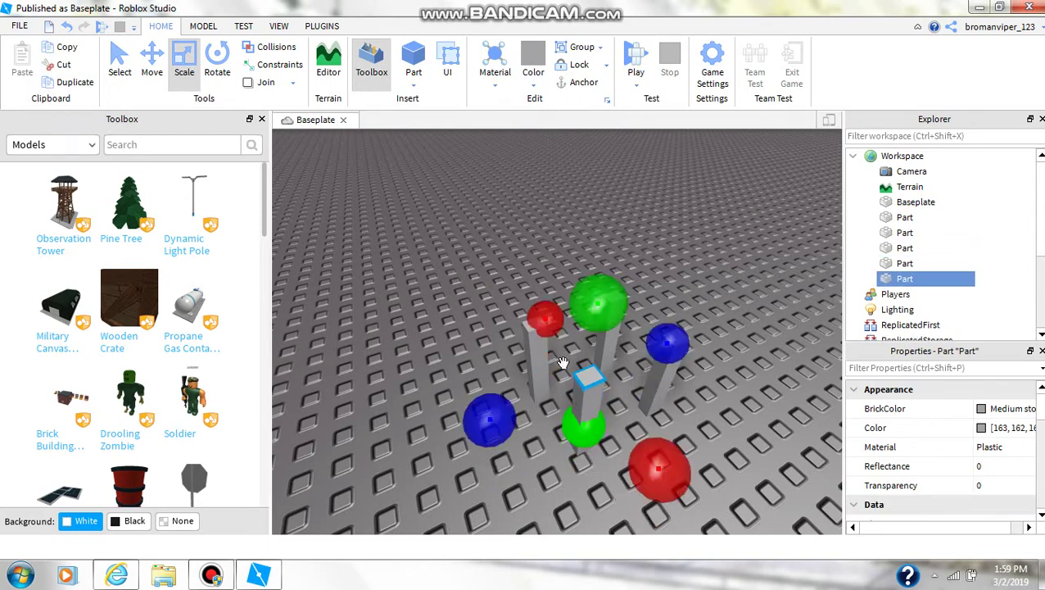
drag(545, 335, 559, 316)
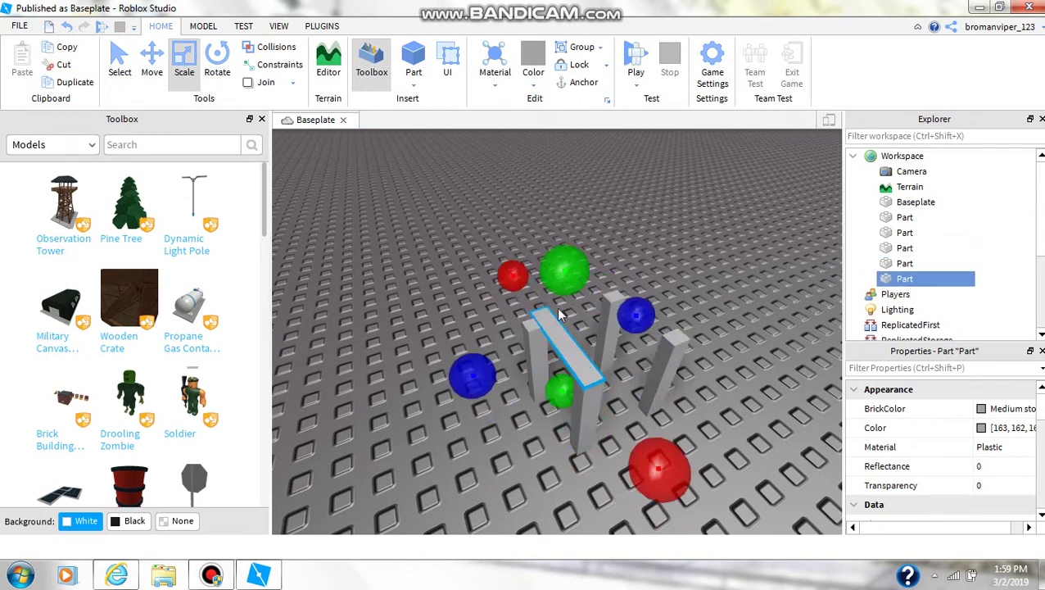
drag(630, 311, 699, 291)
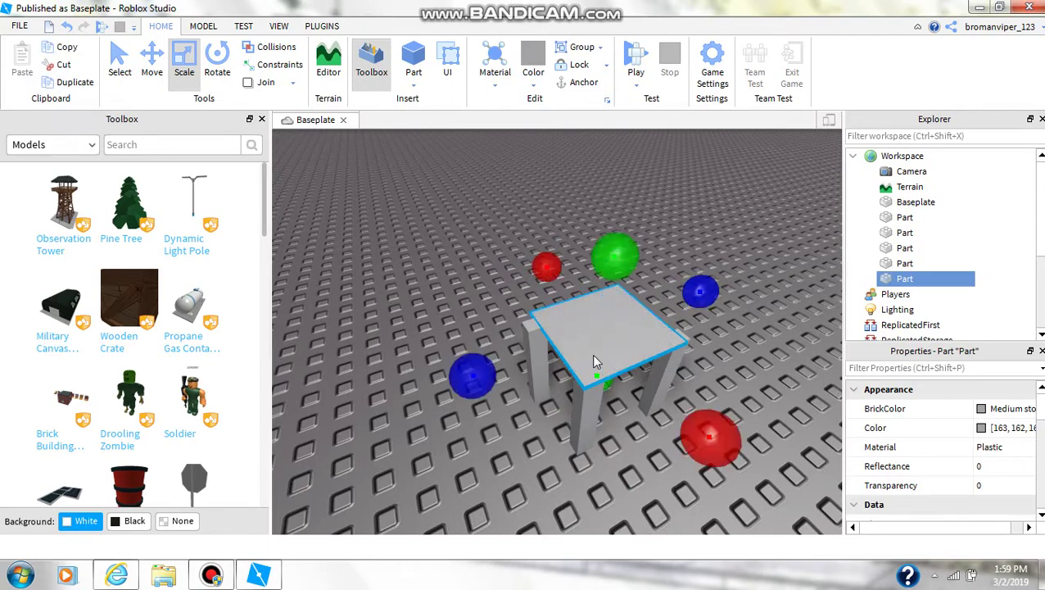
drag(472, 397, 289, 508)
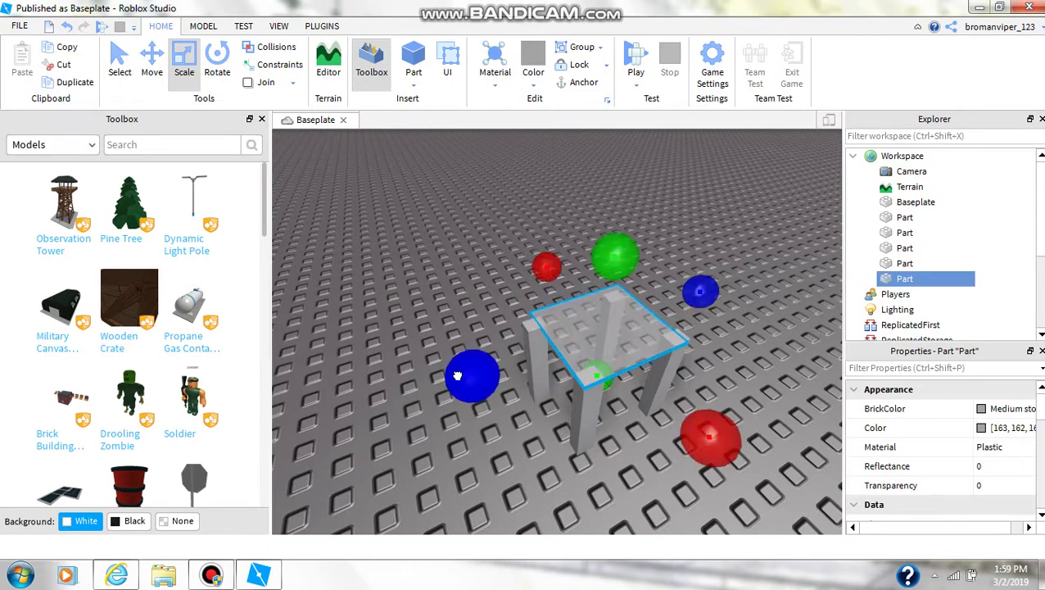
click(213, 575)
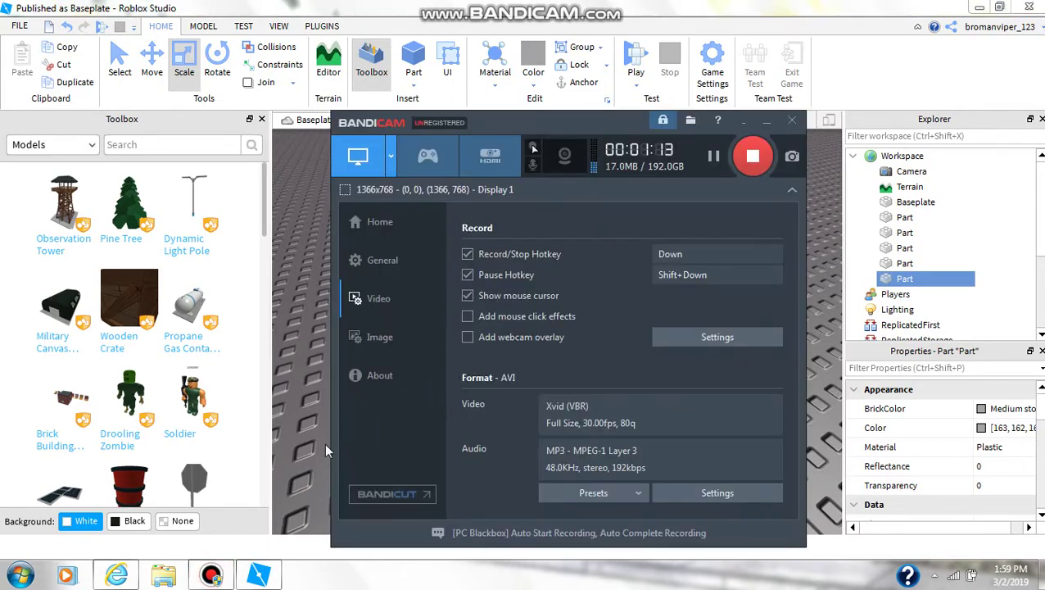
click(260, 571)
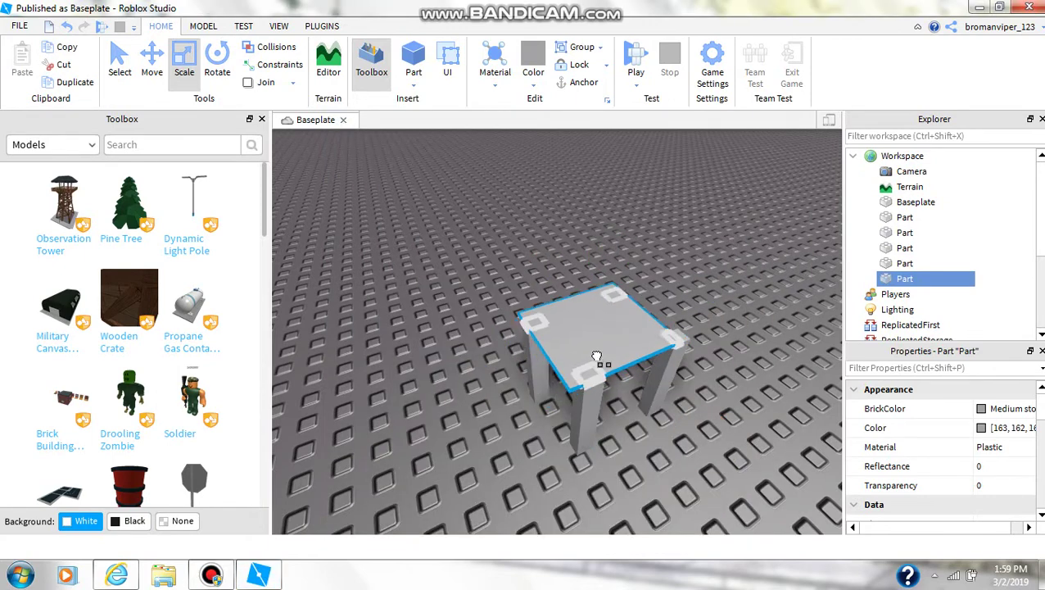
drag(596, 358, 594, 348)
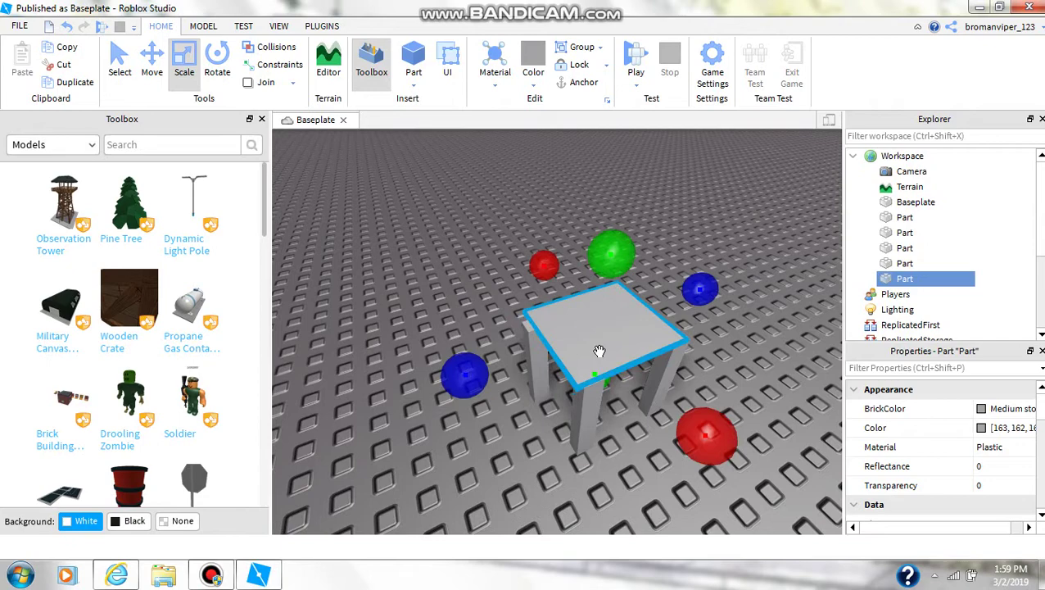
- Nudge one leg part slightly along the blue axis with the Move tool
key(d)
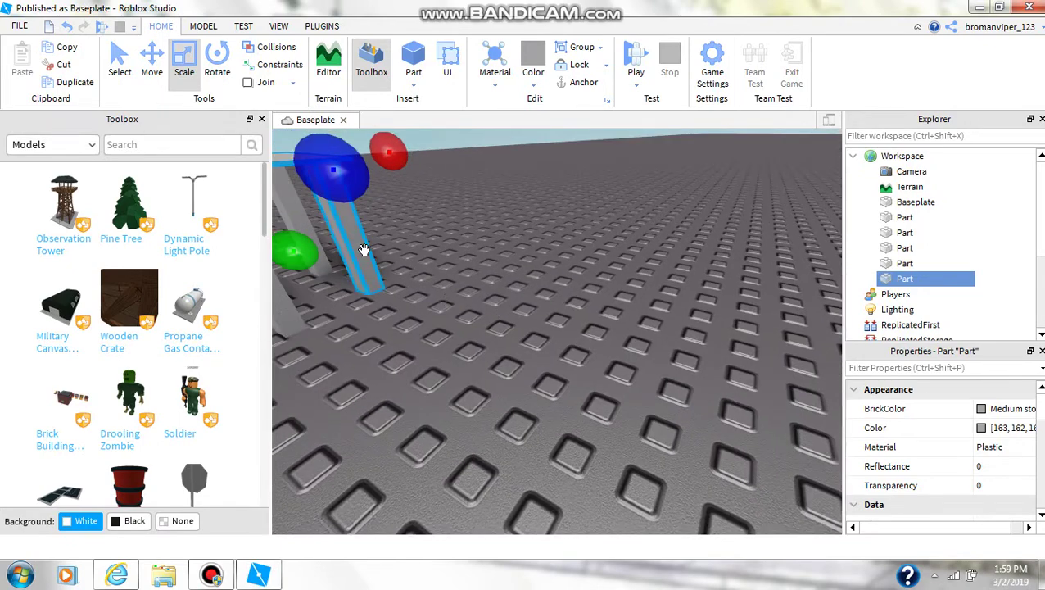
key(d)
click(368, 246)
key(a)
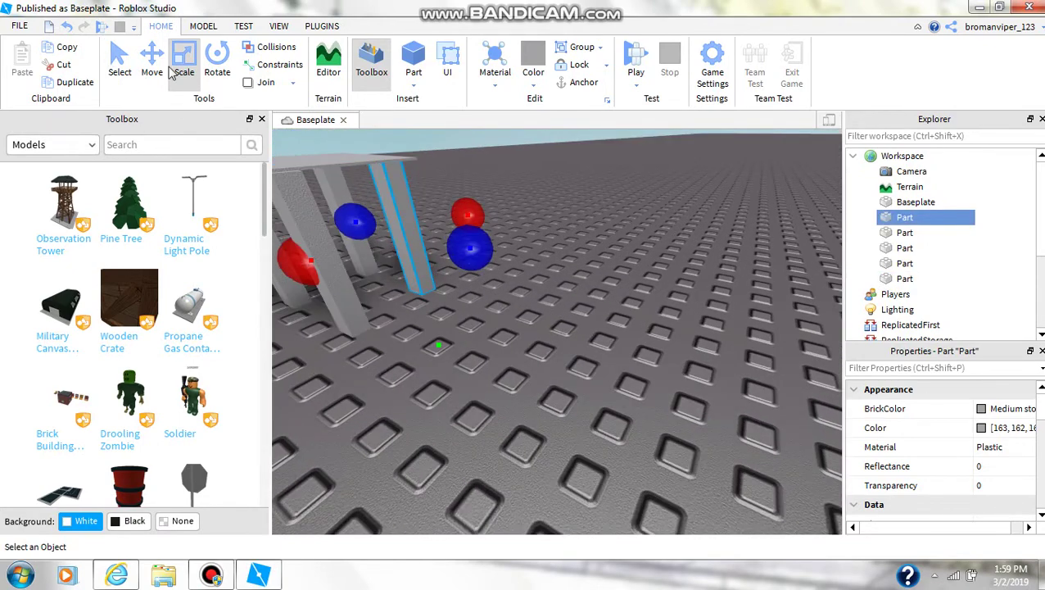
key(ctrl+2)
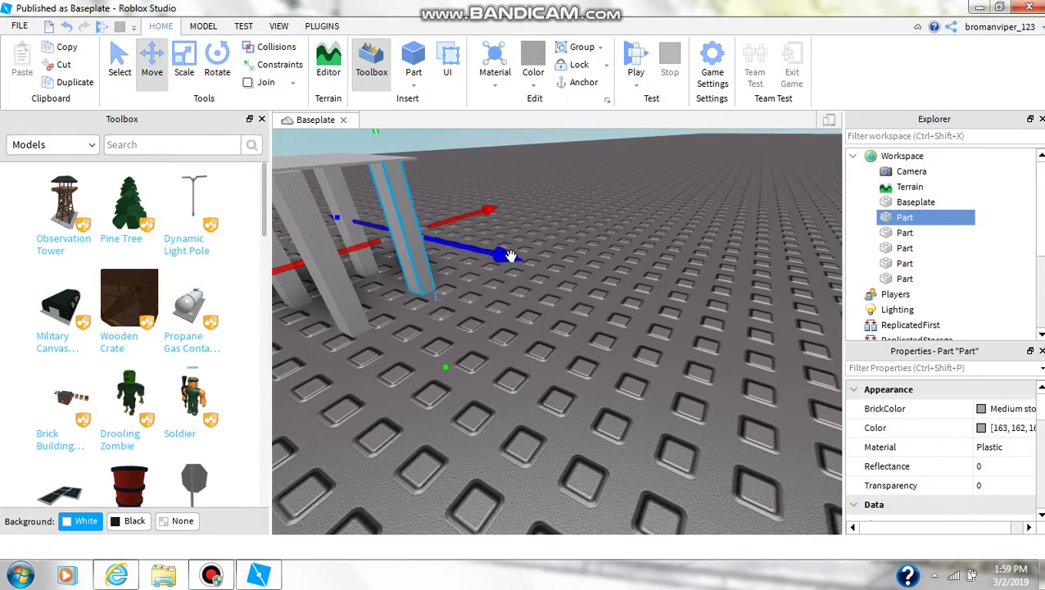
drag(510, 255, 524, 262)
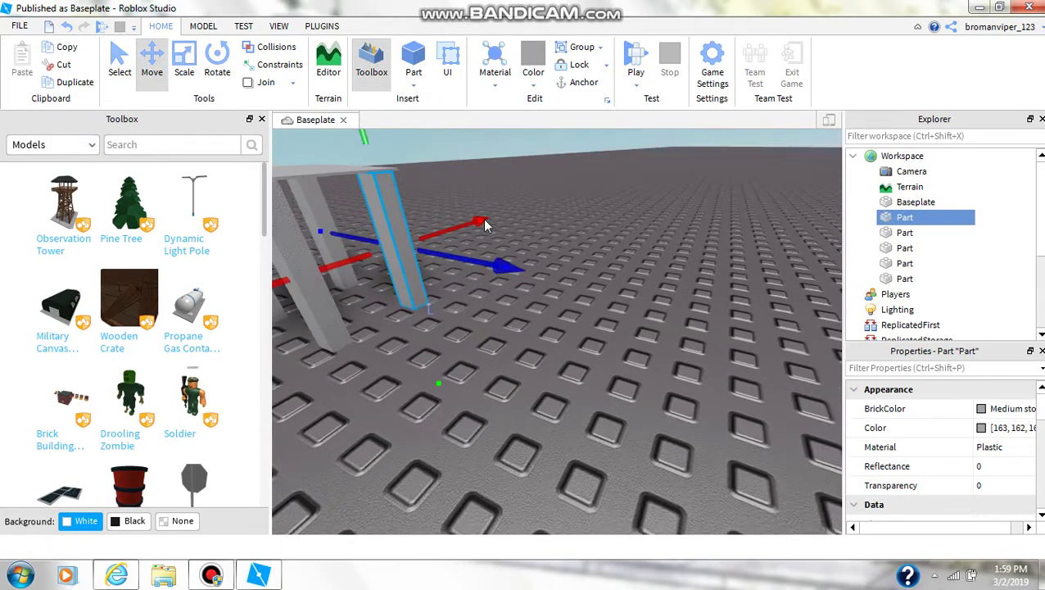
scroll(525, 266, down, 5)
right_drag(536, 273, 499, 284)
- Switch the Toolbox category to My Models, briefly passing through Images
key(d)
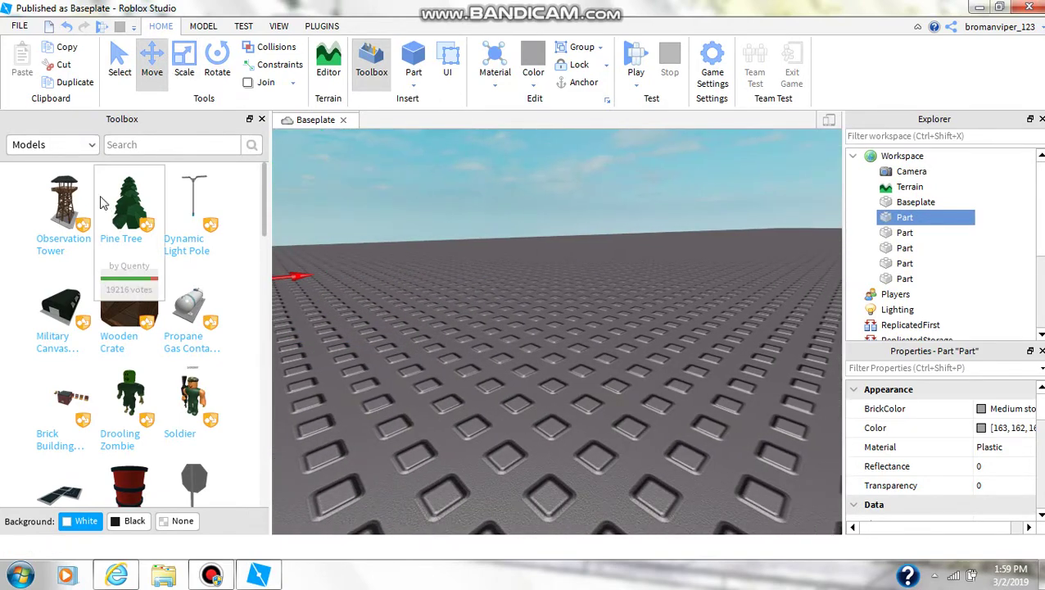
click(87, 152)
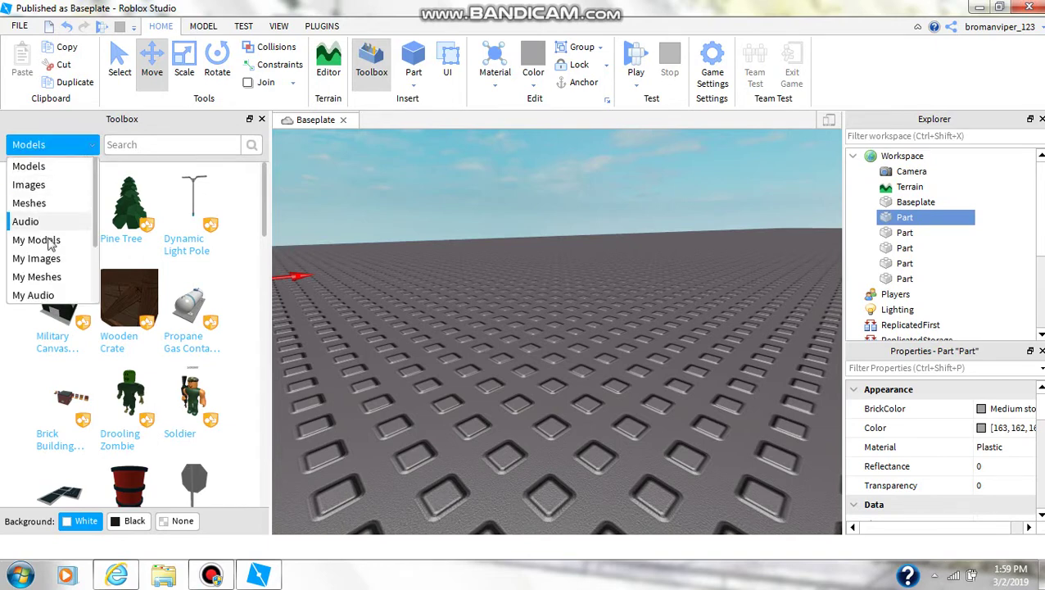
click(33, 185)
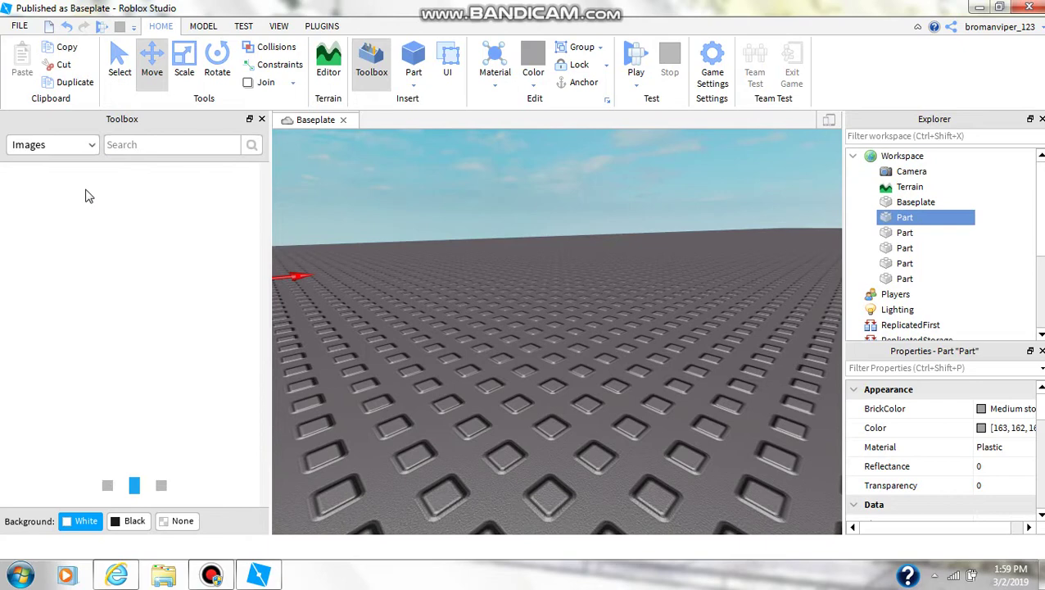
click(91, 145)
click(33, 241)
- View the placed fps house from the front, then delete it
key(s)
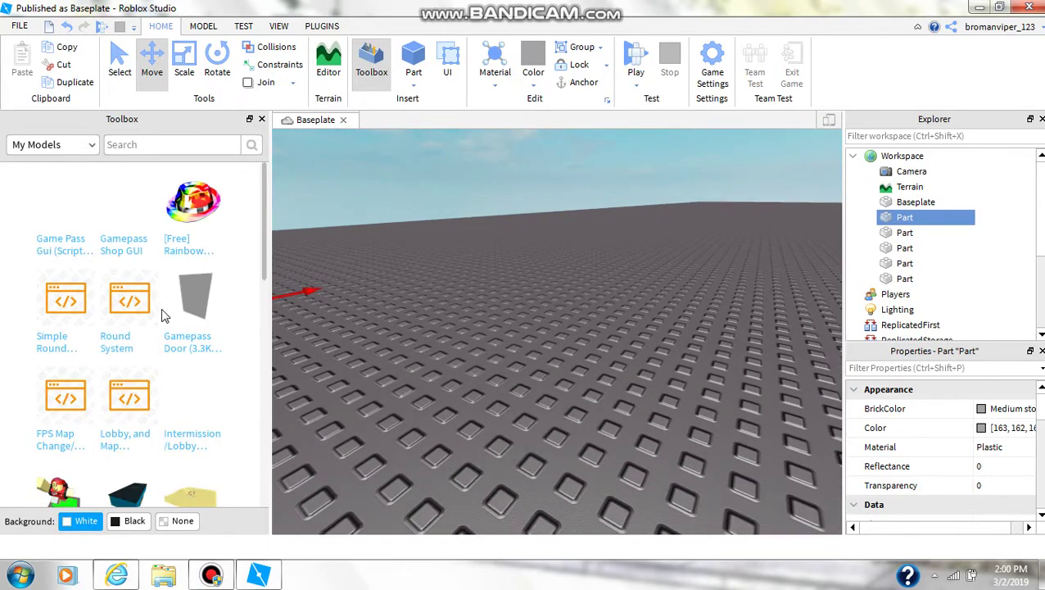
scroll(163, 315, down, 3)
scroll(127, 328, down, 2)
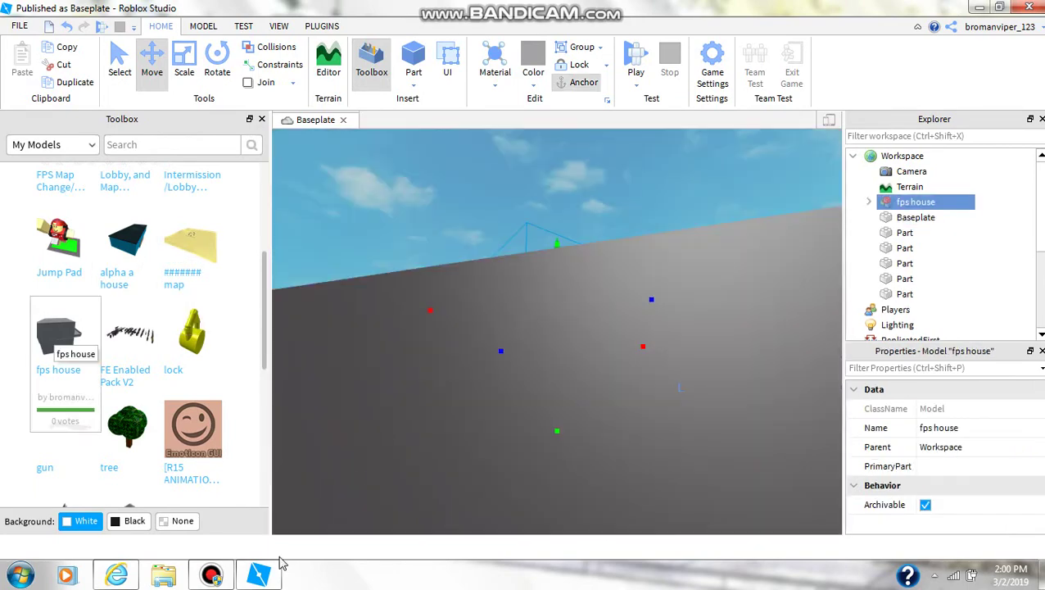
scroll(425, 379, down, 5)
right_drag(464, 375, 431, 372)
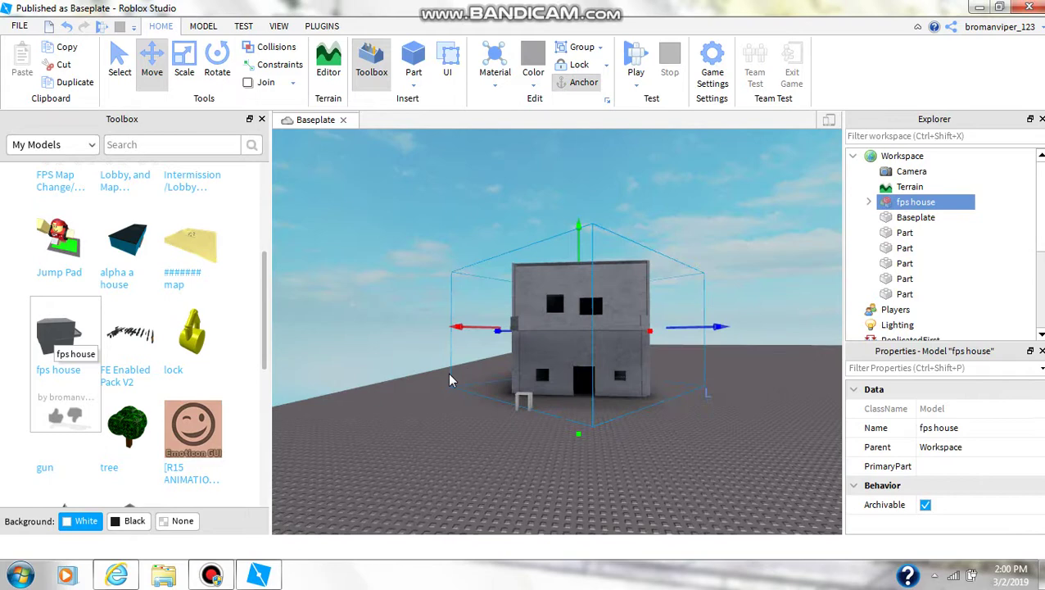
key(Delete)
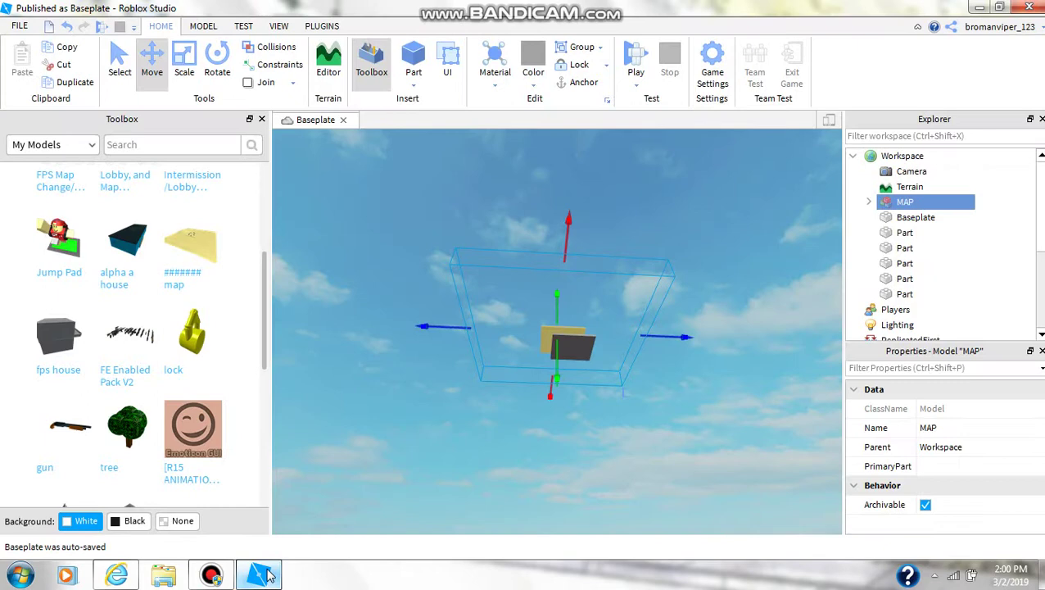
- Place the '####### map' model, then orbit and zoom in on its sand platform
click(211, 575)
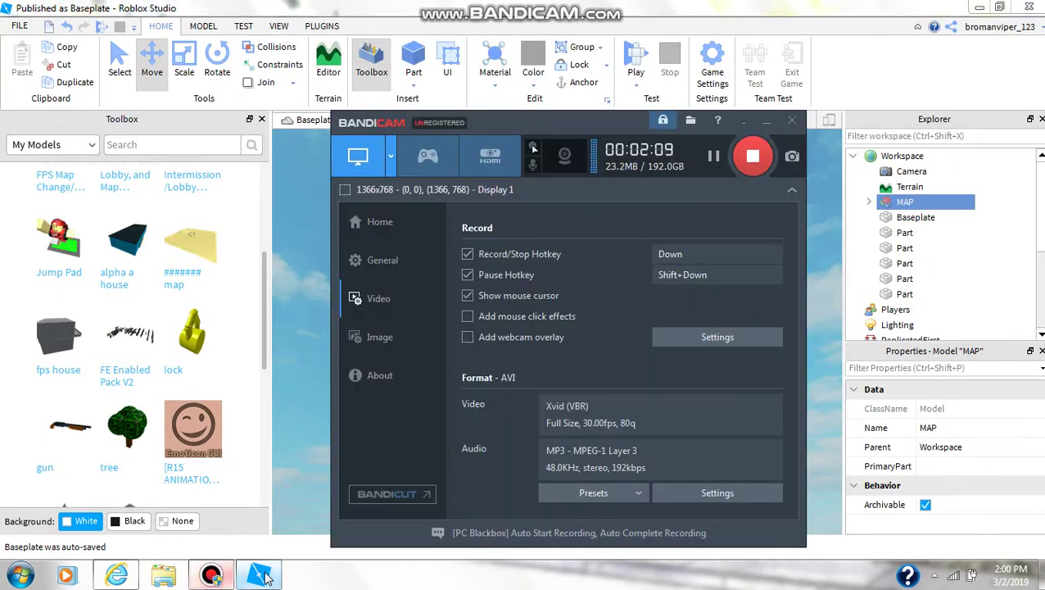
click(258, 575)
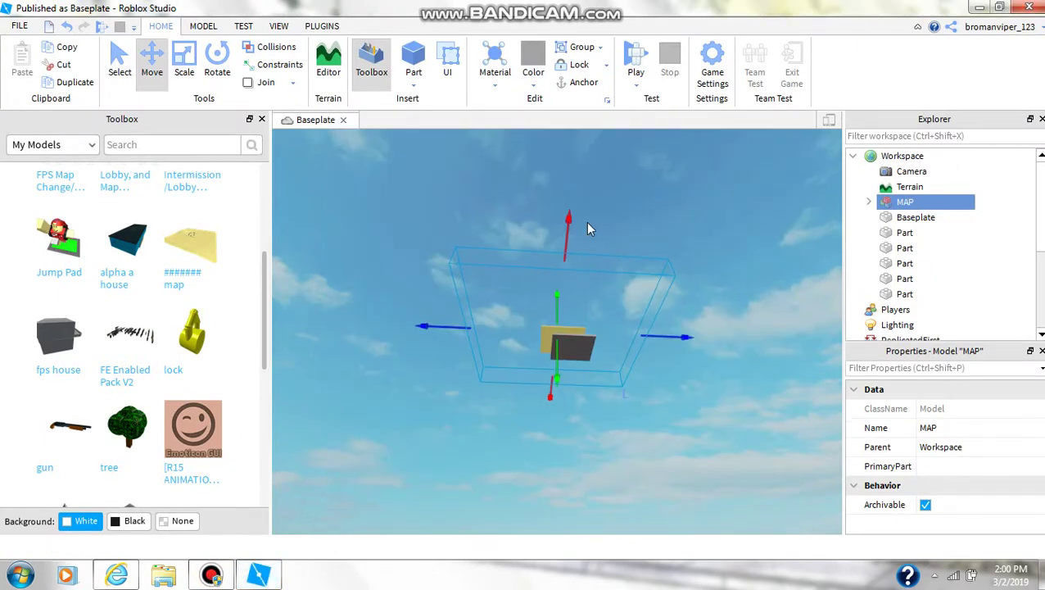
right_drag(590, 279, 594, 282)
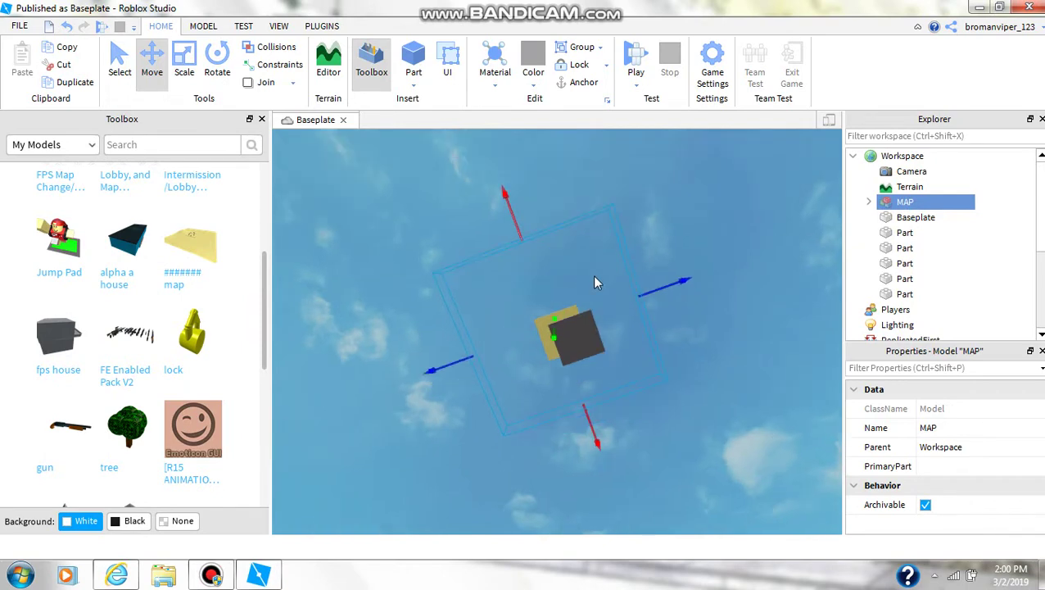
mouse_move(625, 354)
right_down()
mouse_move(643, 355)
mouse_move(619, 330)
mouse_move(592, 262)
mouse_move(602, 295)
mouse_move(611, 233)
mouse_move(596, 280)
right_up()
scroll(595, 274, up, 1)
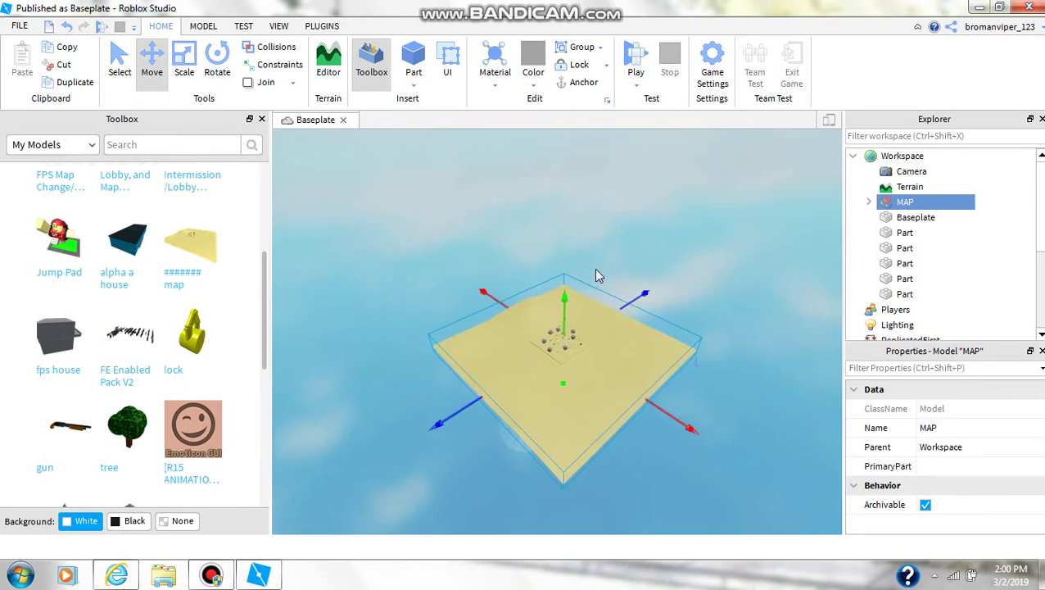
scroll(596, 268, up, 1)
scroll(596, 267, up, 1)
scroll(596, 267, up, 1)
scroll(596, 267, up, 1)
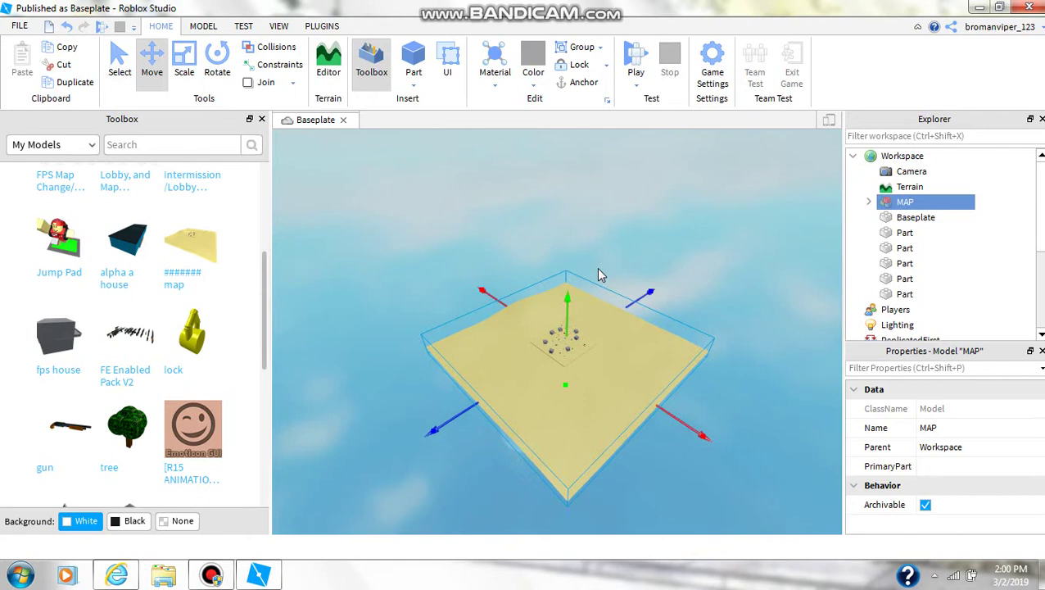
scroll(596, 267, up, 1)
scroll(593, 262, up, 1)
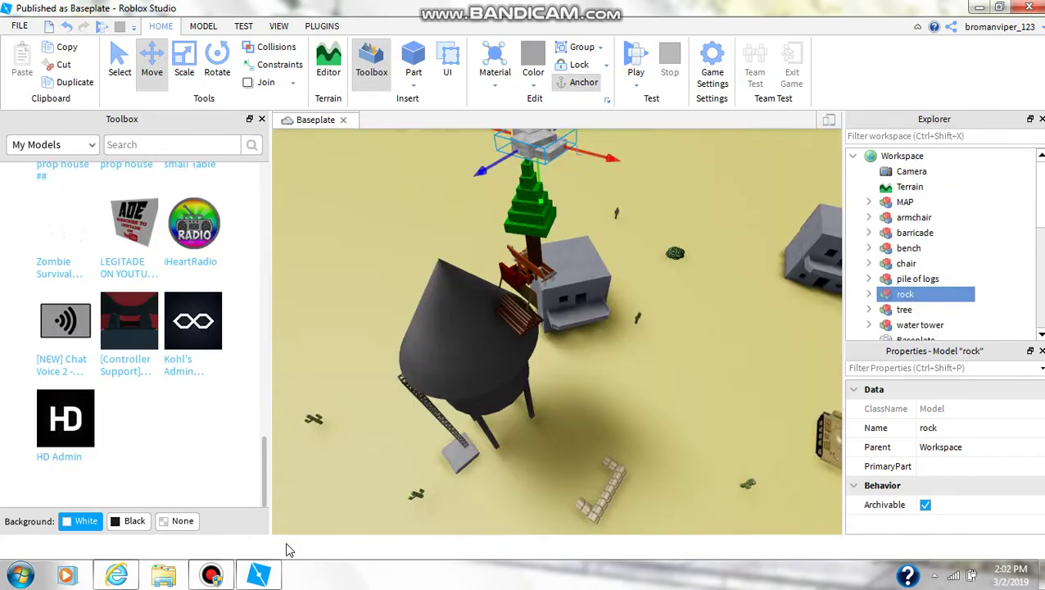
click(211, 577)
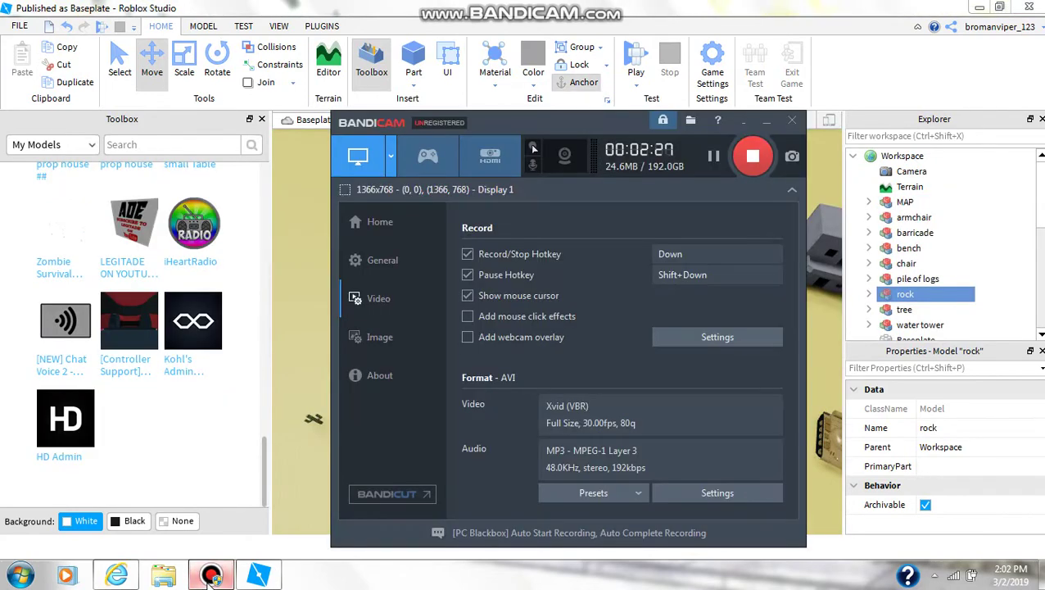
click(254, 571)
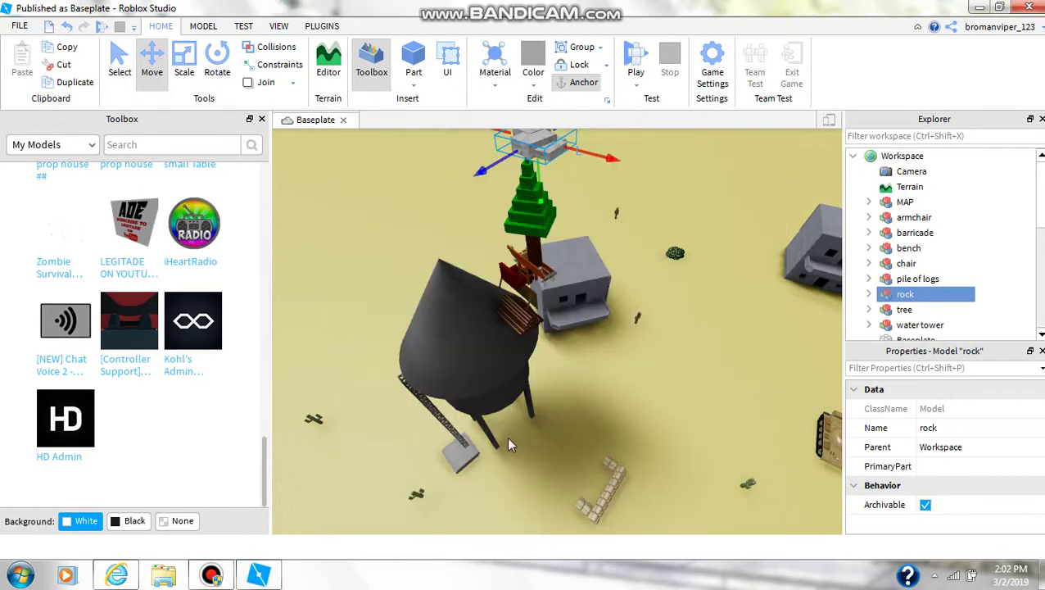
right_drag(507, 436, 498, 436)
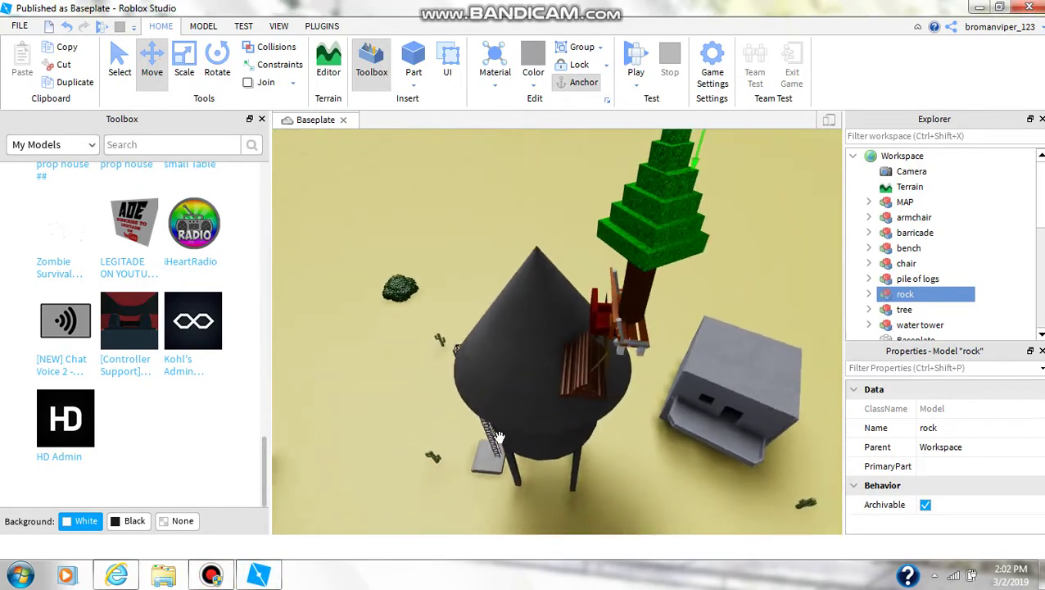
scroll(501, 436, down, 5)
scroll(602, 437, up, 3)
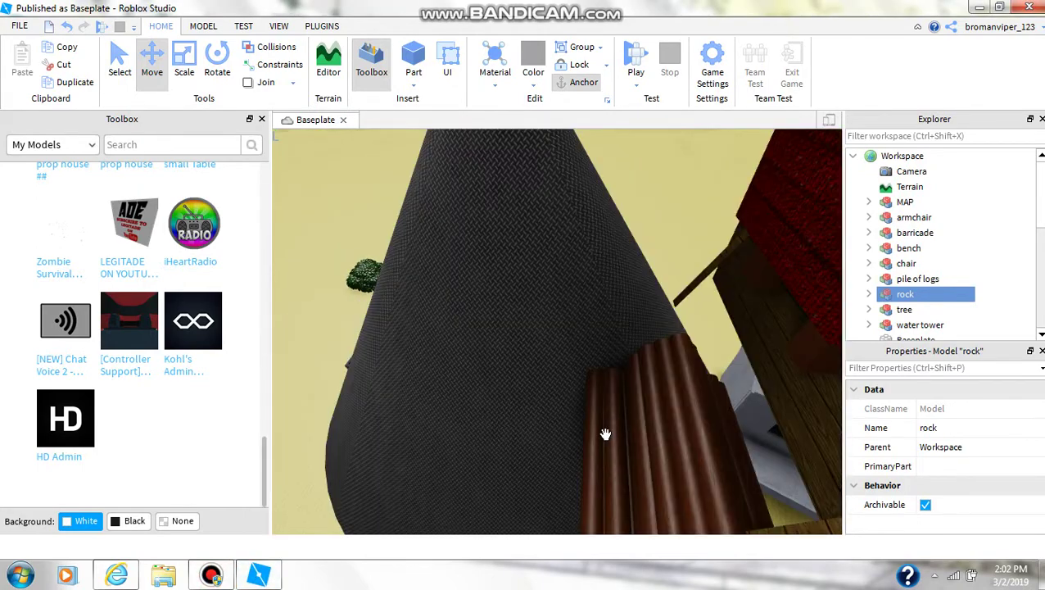
scroll(605, 434, up, 3)
scroll(602, 432, down, 5)
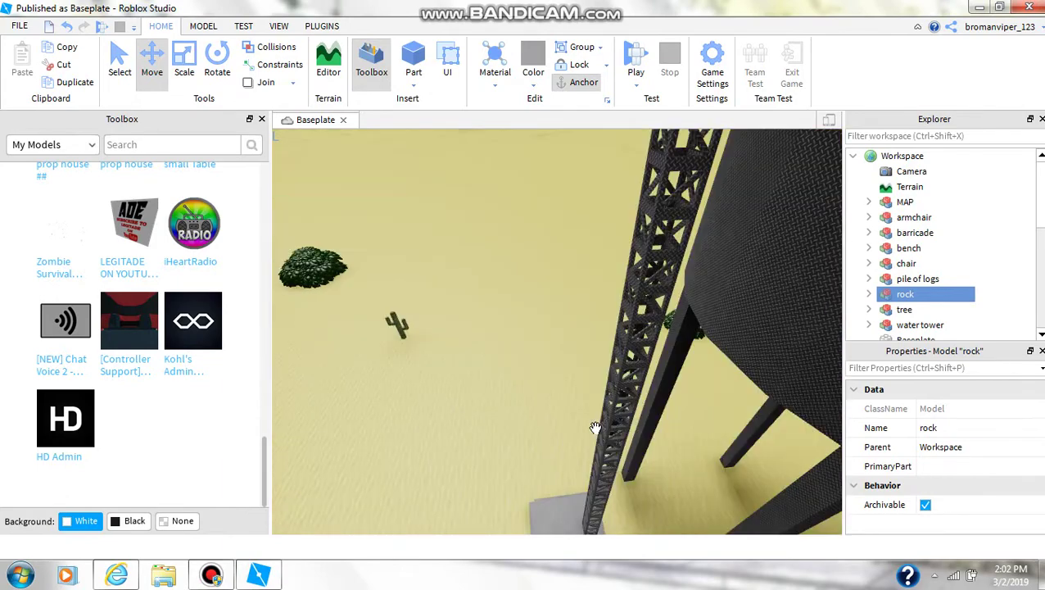
key(f)
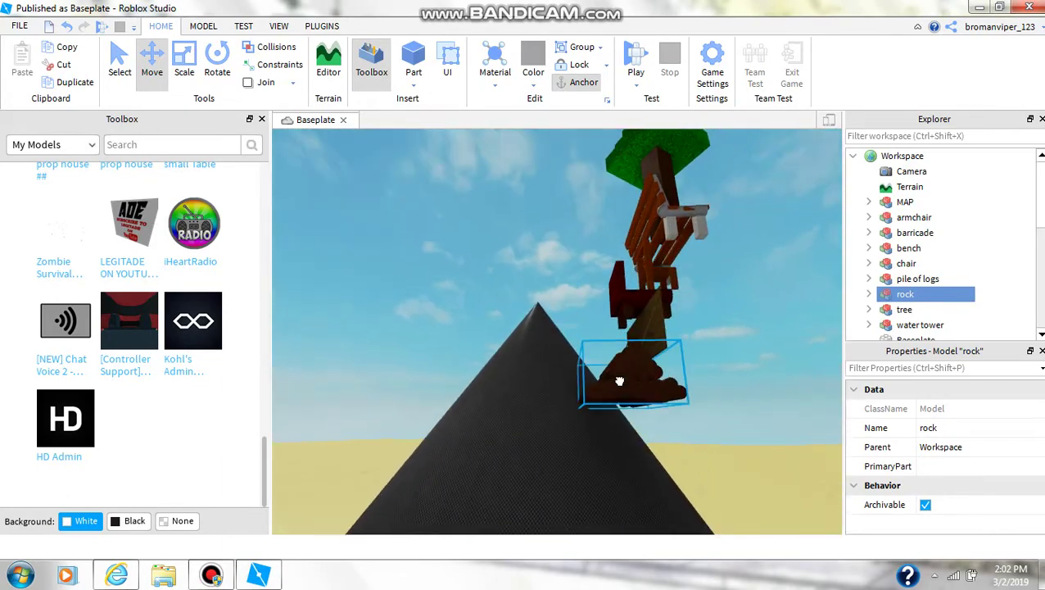
click(598, 390)
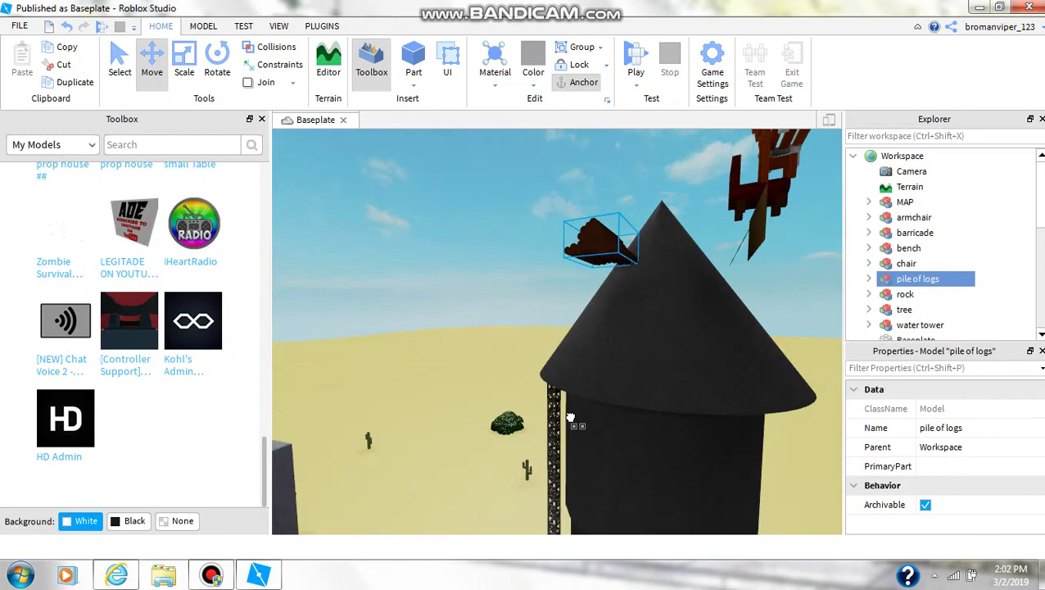
key(f)
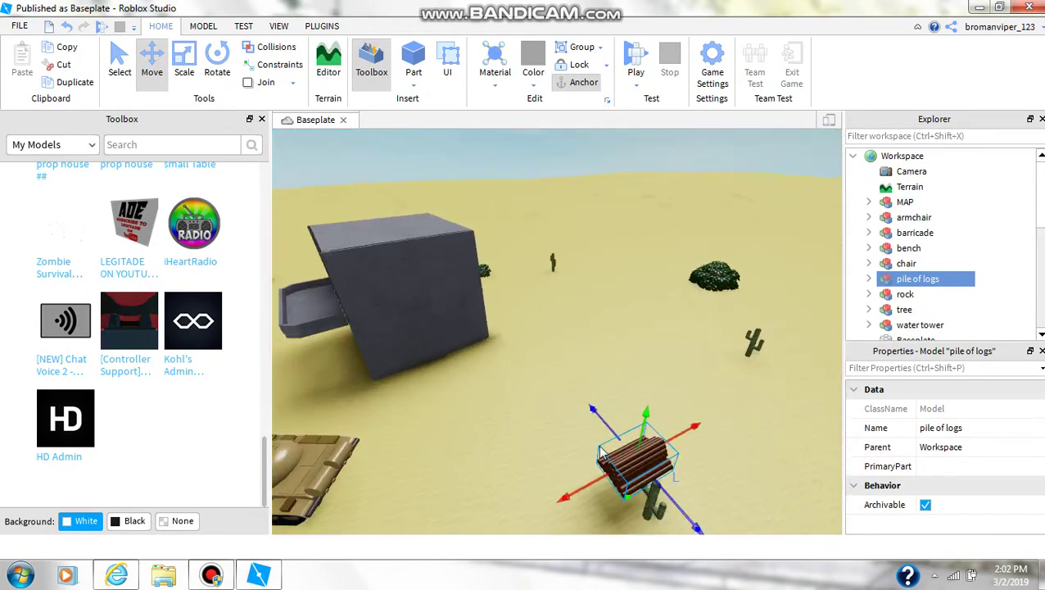
right_drag(573, 408, 573, 408)
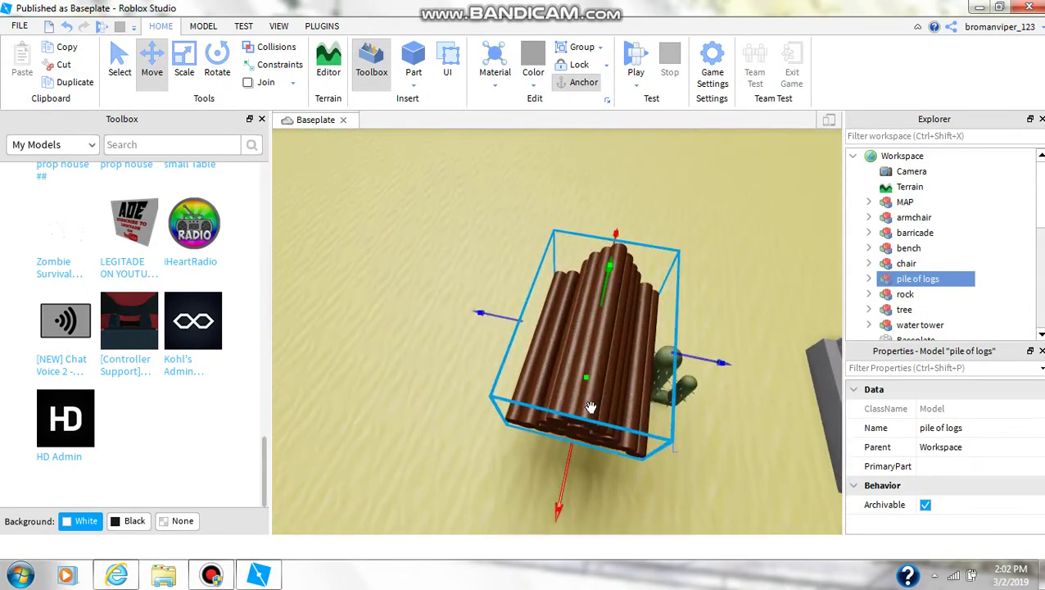
scroll(573, 408, up, 5)
scroll(571, 407, up, 3)
scroll(572, 407, down, 10)
right_drag(572, 407, 573, 418)
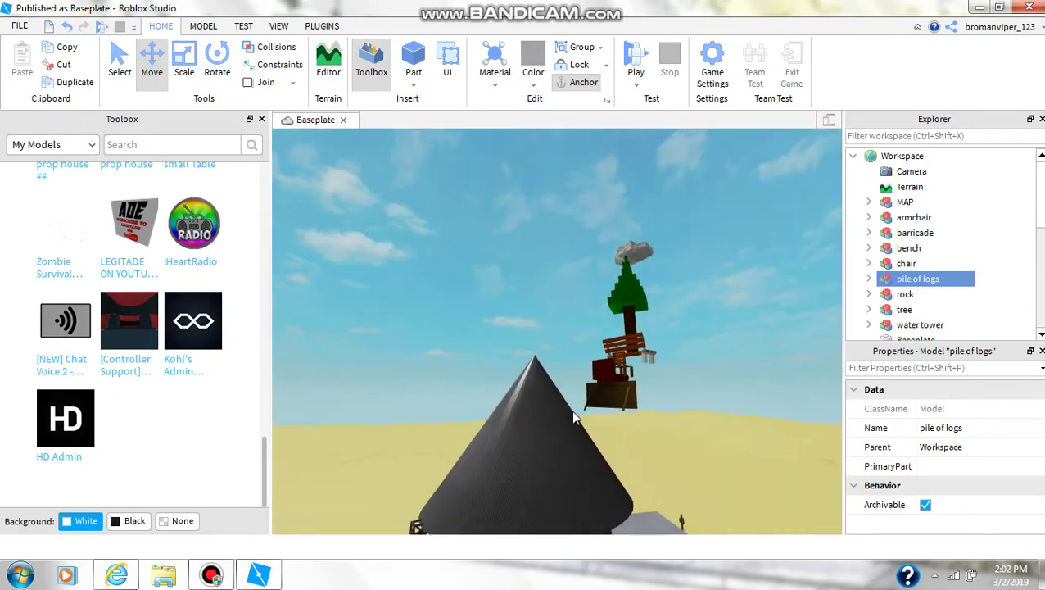
scroll(572, 412, up, 3)
scroll(578, 410, up, 3)
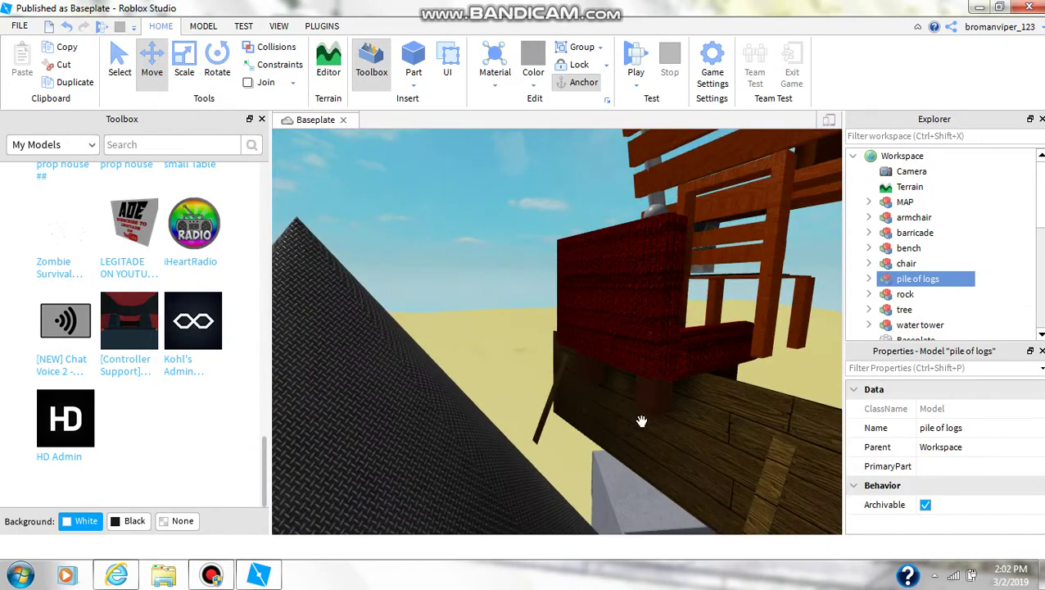
click(639, 419)
scroll(602, 431, down, 5)
right_drag(518, 466, 617, 415)
scroll(569, 450, down, 3)
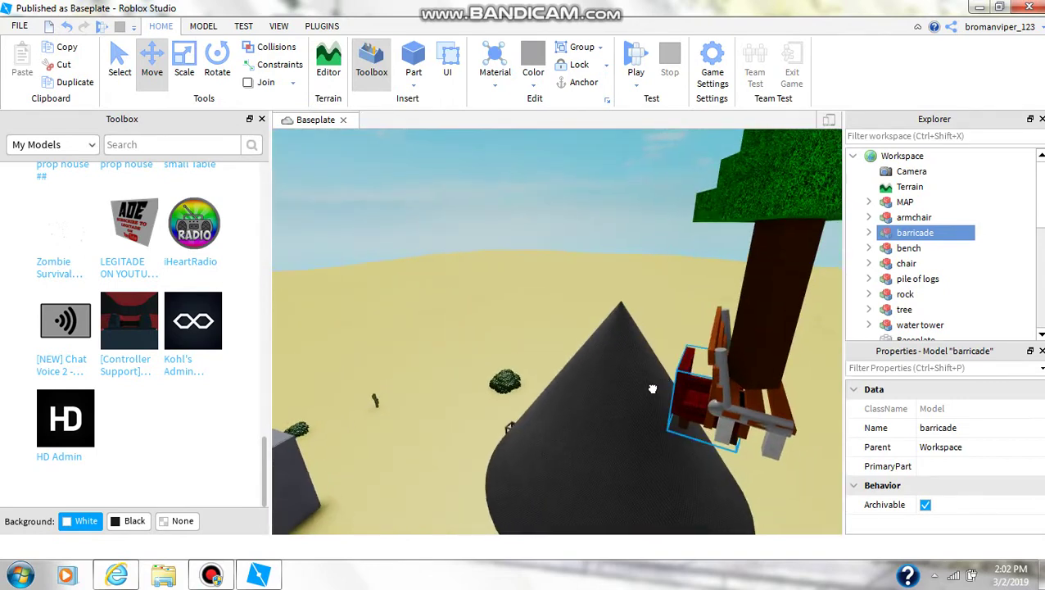
- Select the armchair and orbit around it near the cone and tree
click(653, 388)
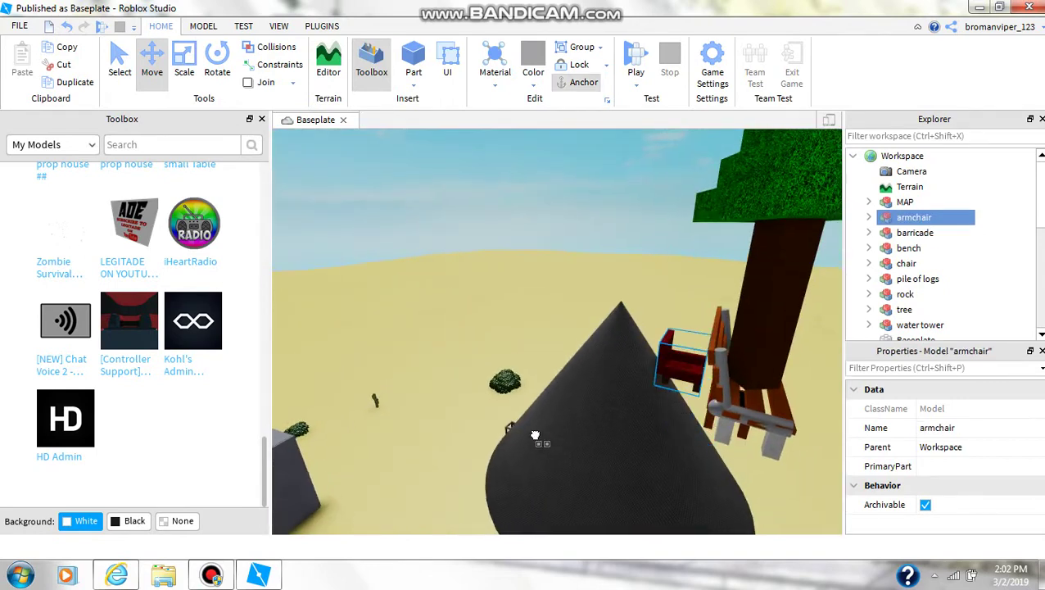
scroll(534, 432, down, 3)
right_drag(534, 432, 567, 425)
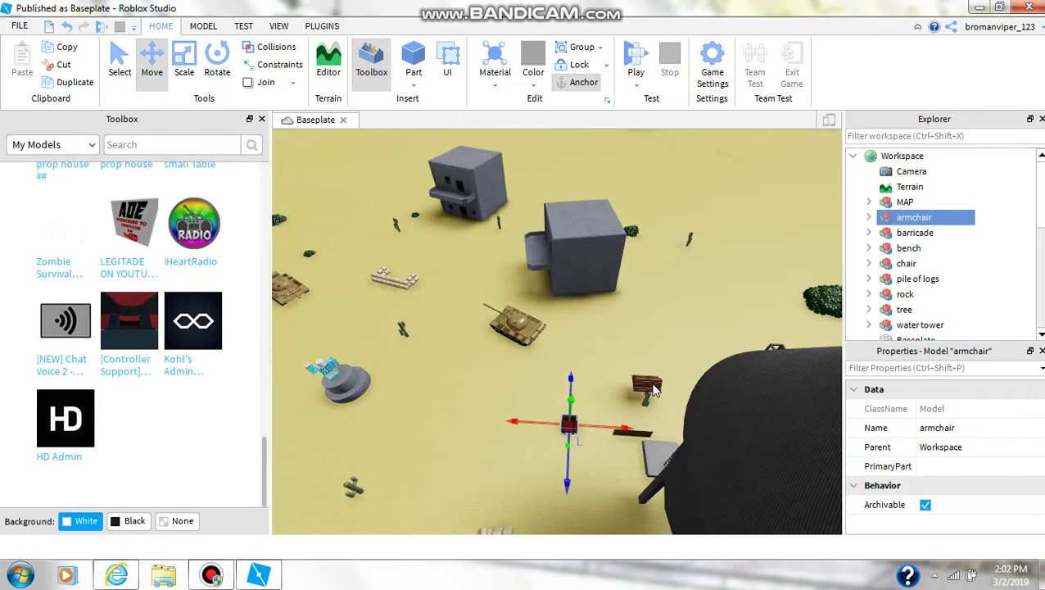
scroll(622, 401, up, 5)
right_drag(625, 397, 680, 362)
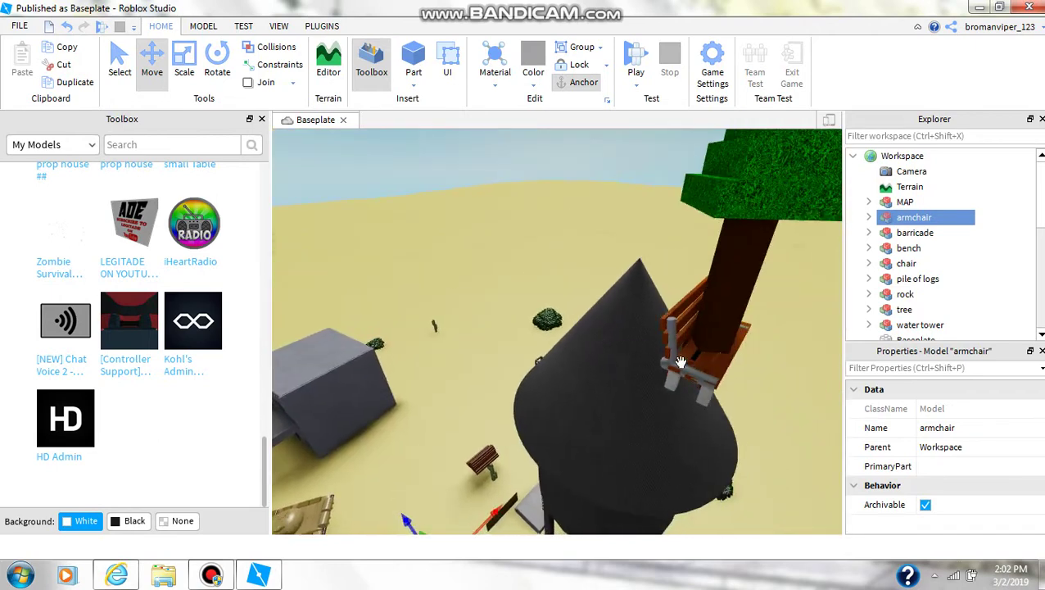
drag(680, 362, 628, 382)
- Frame the bench, then select the chair and finally the MAP group
key(f)
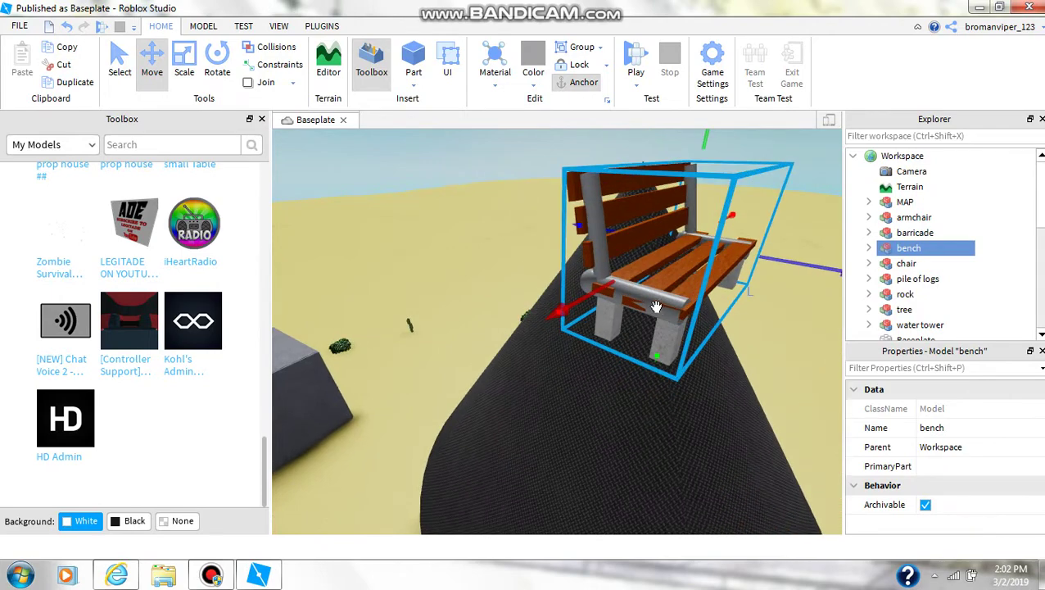
mouse_move(590, 377)
right_down()
mouse_move(579, 387)
mouse_move(585, 351)
mouse_move(621, 345)
mouse_move(571, 359)
mouse_move(688, 355)
mouse_move(655, 351)
right_up()
click(583, 361)
scroll(467, 287, up, 3)
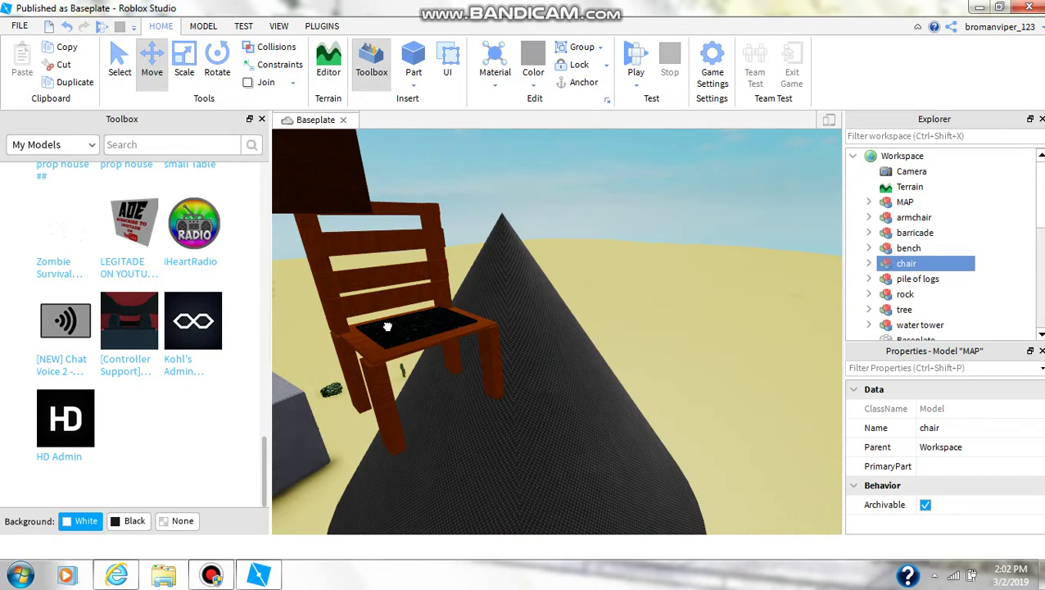
click(591, 271)
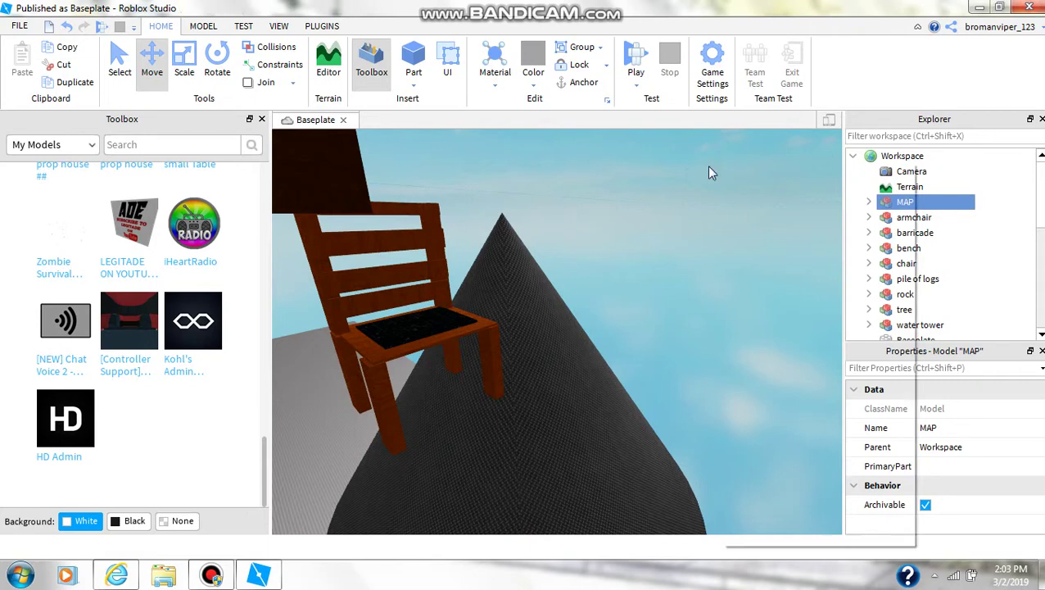
- Select the UndoneBuildersTerrain sand union from the viewport, expanding MAP in Explorer
right_click(680, 173)
click(663, 189)
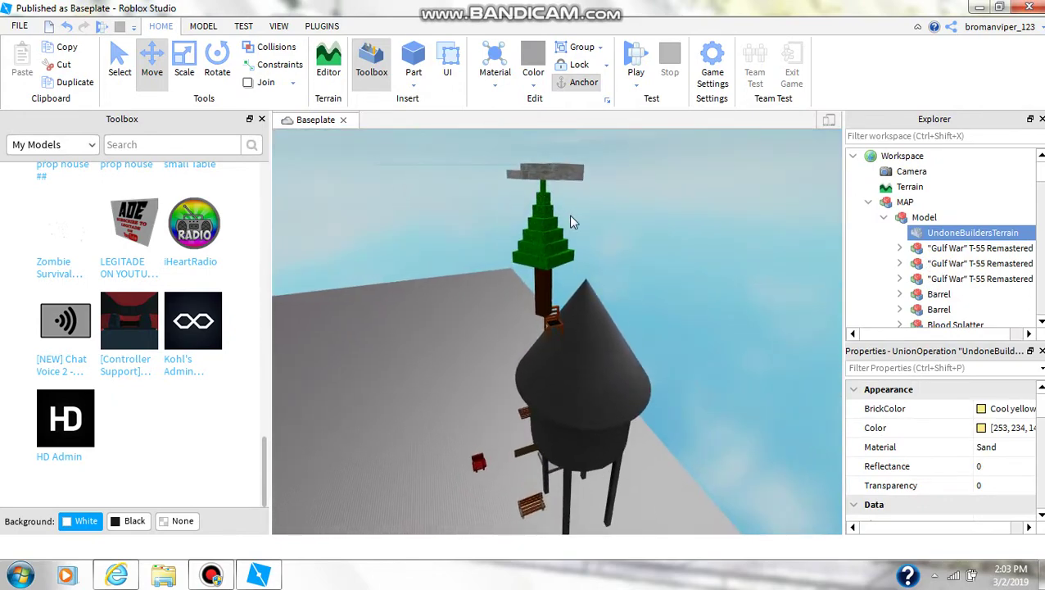
right_drag(575, 201, 577, 196)
scroll(532, 232, up, 3)
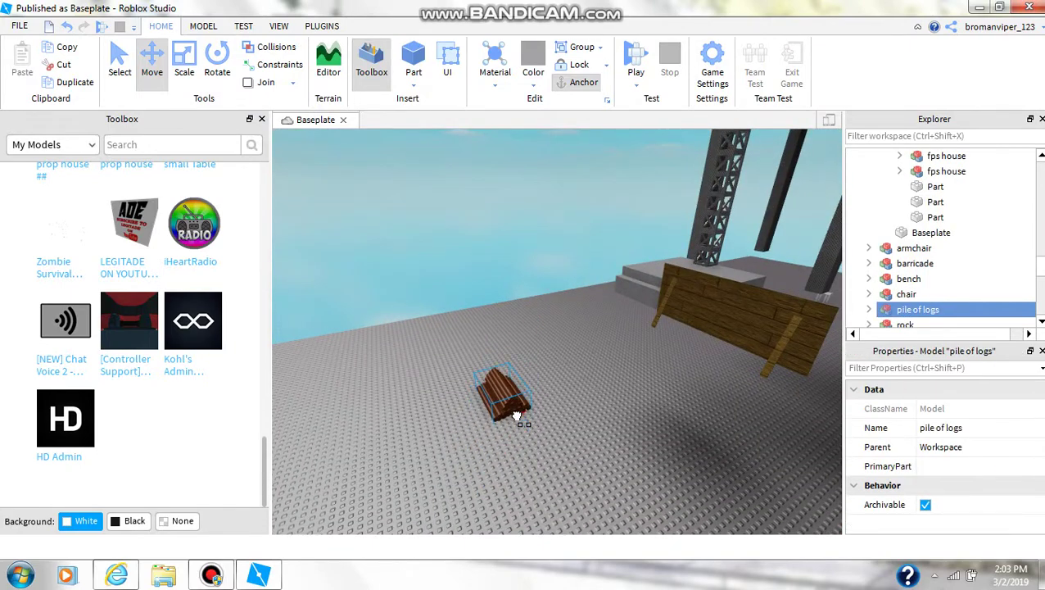
mouse_move(500, 363)
right_down()
mouse_move(495, 339)
mouse_move(458, 351)
right_up()
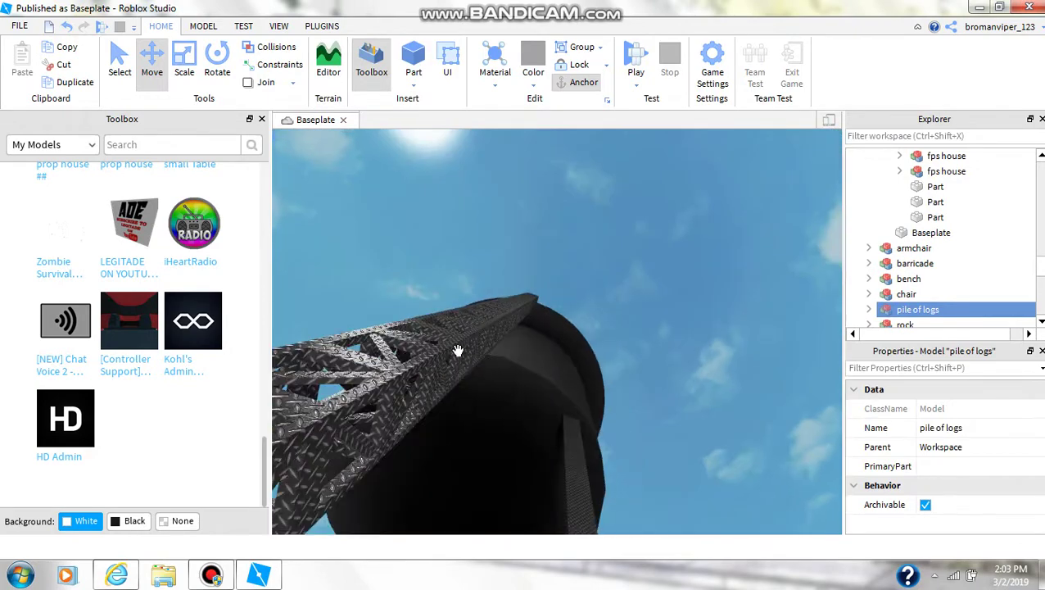
right_drag(458, 350, 458, 351)
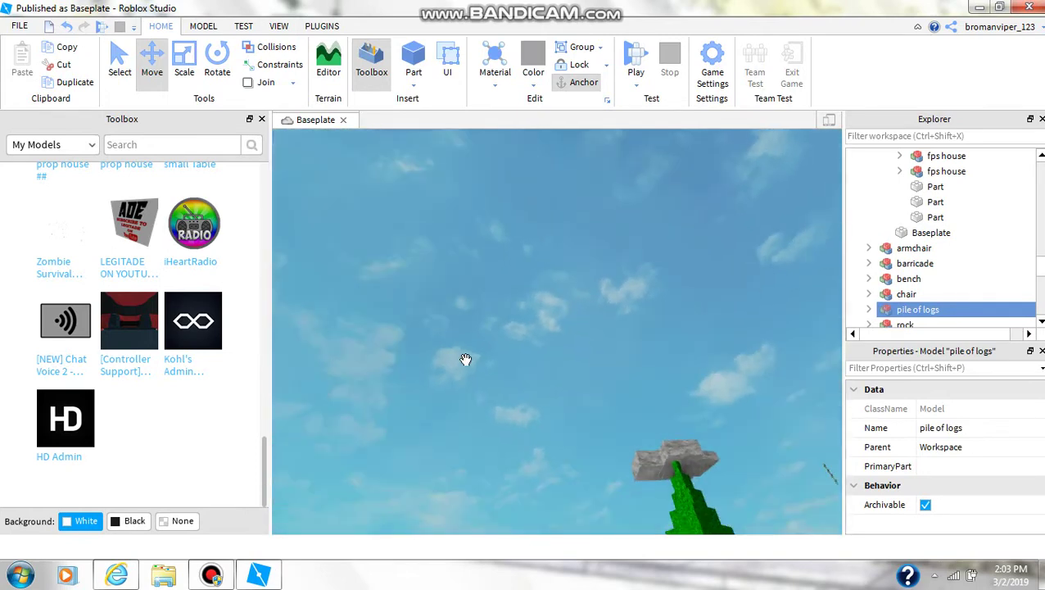
scroll(458, 350, up, 2)
scroll(458, 351, up, 2)
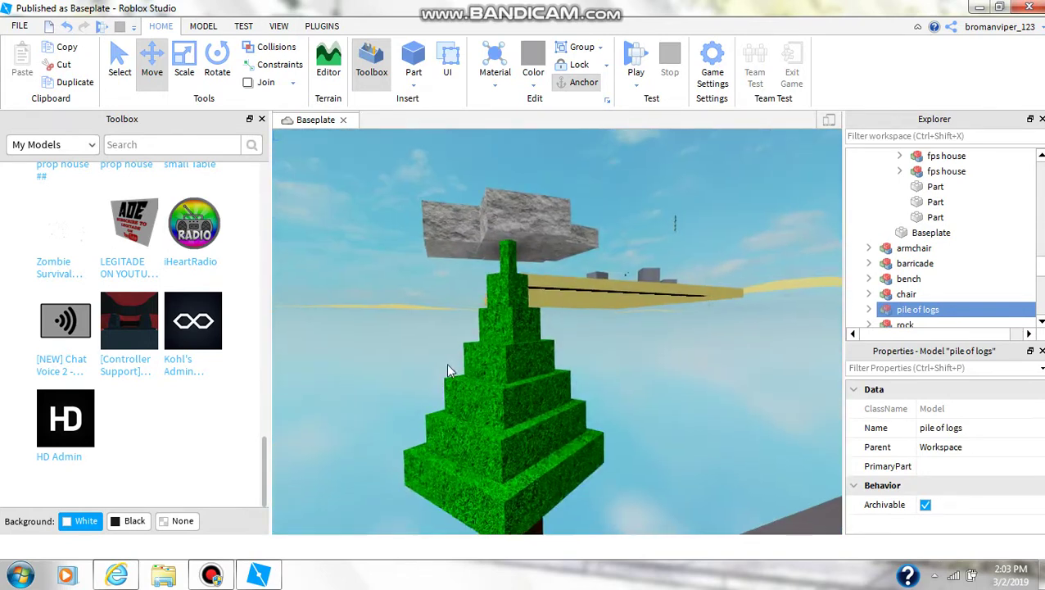
scroll(457, 351, up, 2)
scroll(457, 350, up, 2)
scroll(458, 351, down, 3)
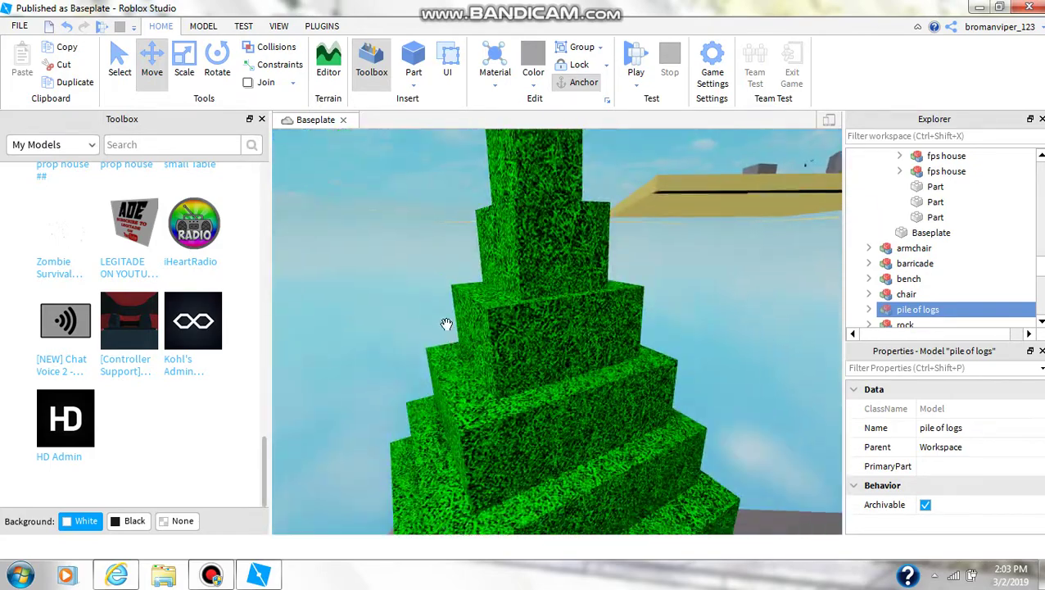
right_drag(456, 349, 452, 309)
scroll(452, 310, up, 3)
key(e)
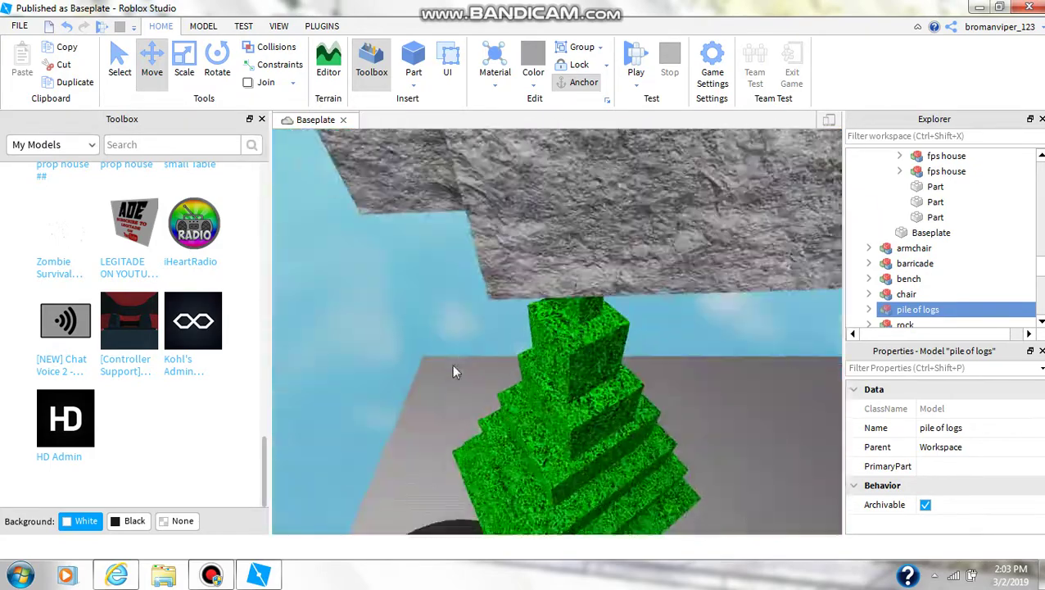
mouse_move(457, 367)
right_down()
mouse_move(416, 440)
mouse_move(448, 367)
right_up()
scroll(456, 354, up, 3)
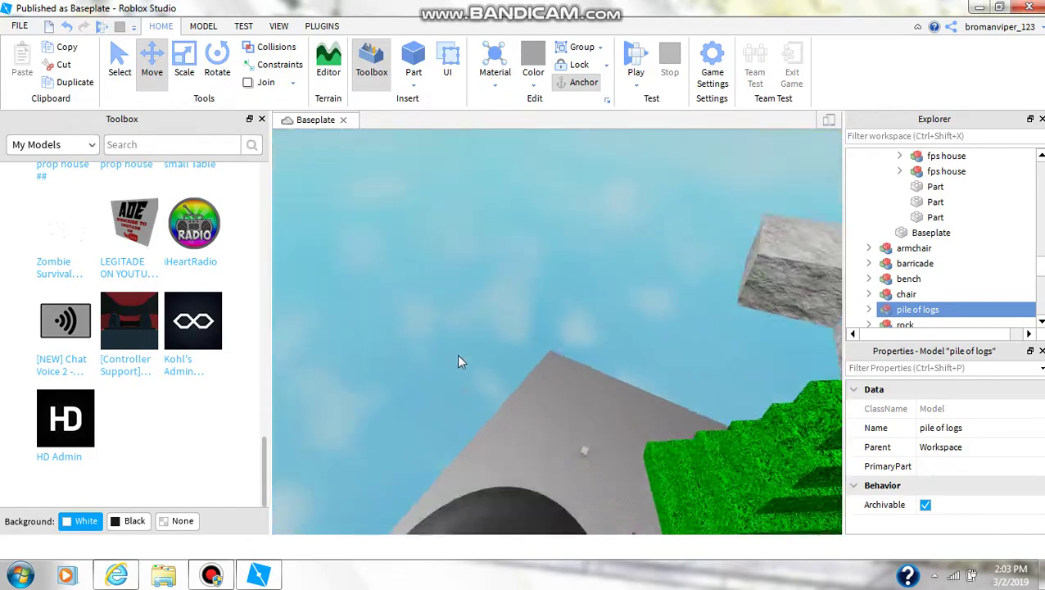
scroll(456, 354, up, 3)
mouse_move(567, 328)
right_down()
mouse_move(439, 347)
mouse_move(515, 366)
right_up()
scroll(455, 350, up, 3)
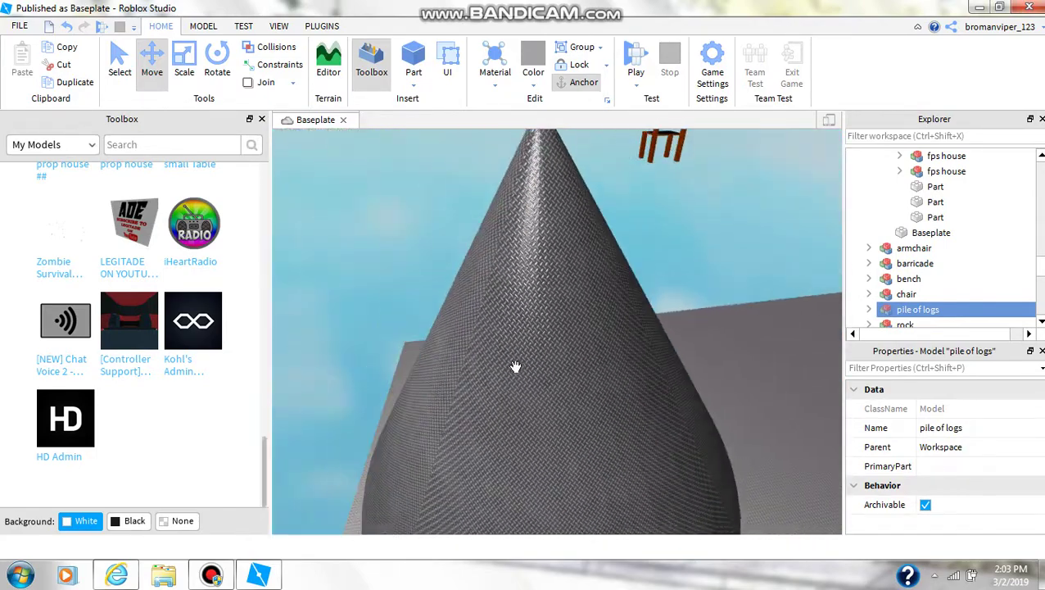
scroll(428, 437, down, 2)
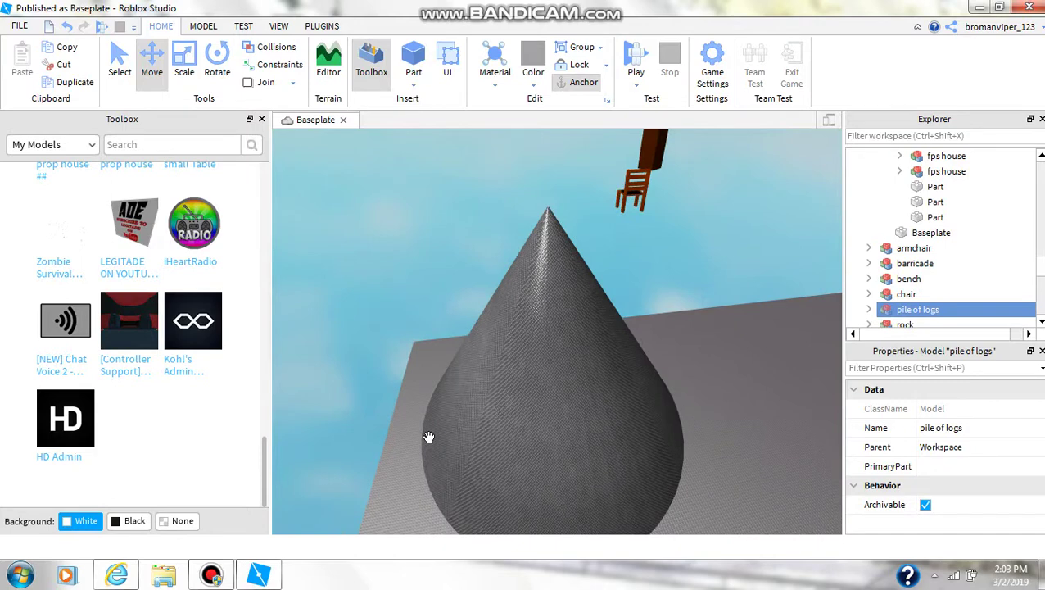
scroll(428, 445, down, 2)
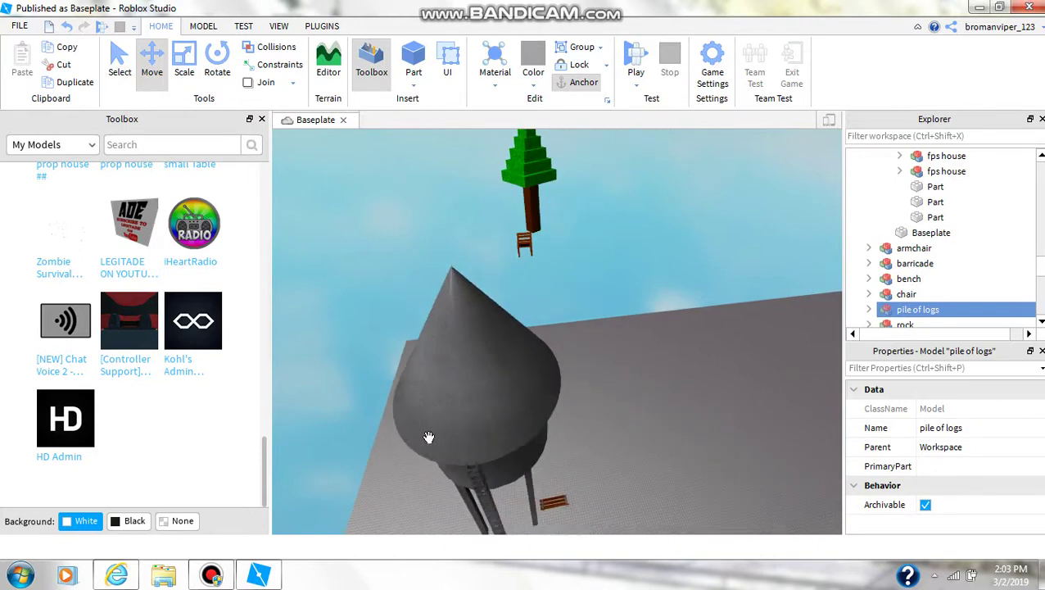